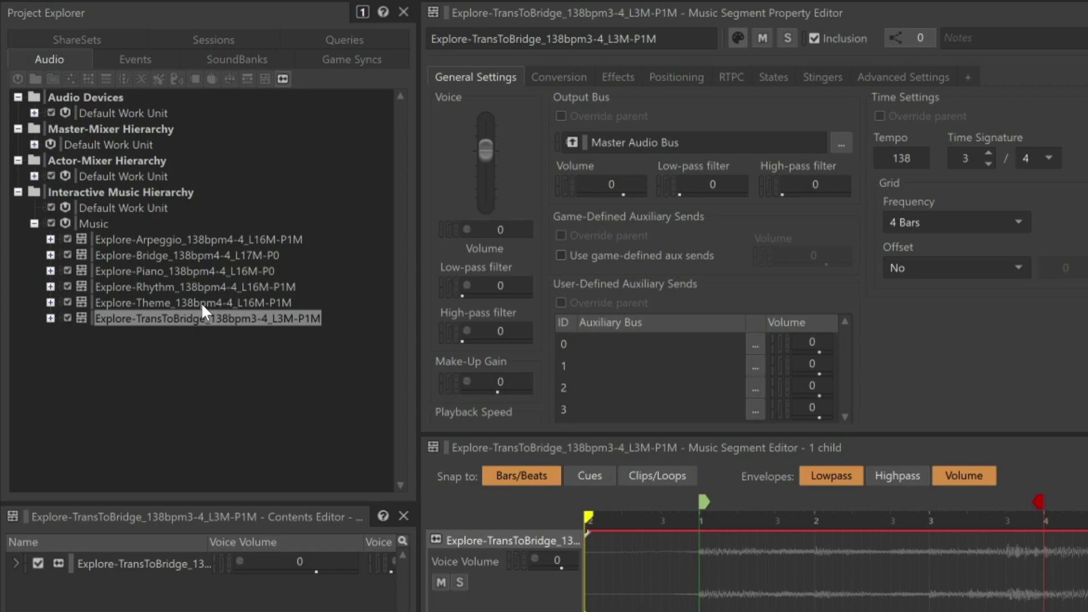
- Group the six selected Explore segments under a new Music Playlist Container named 'Explore'
drag(328, 342, 226, 236)
right_click(225, 237)
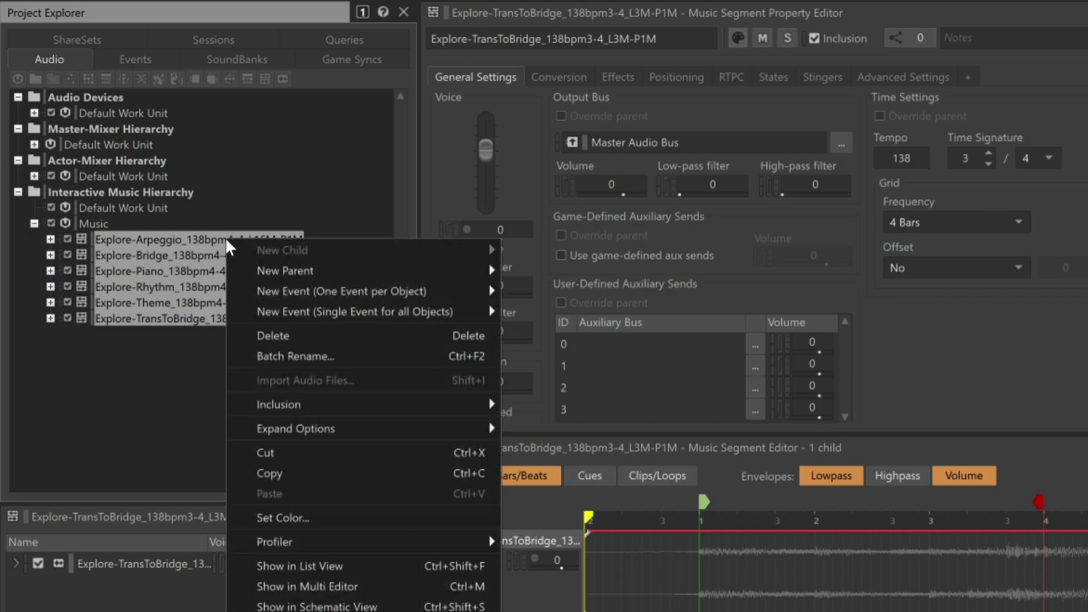
mouse_move(365, 272)
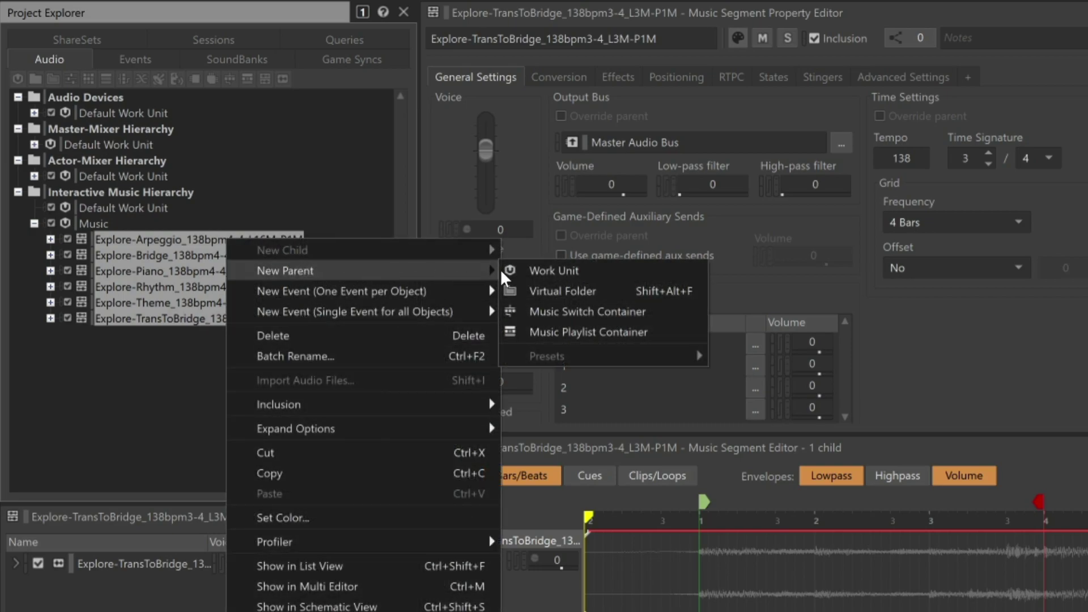
click(590, 329)
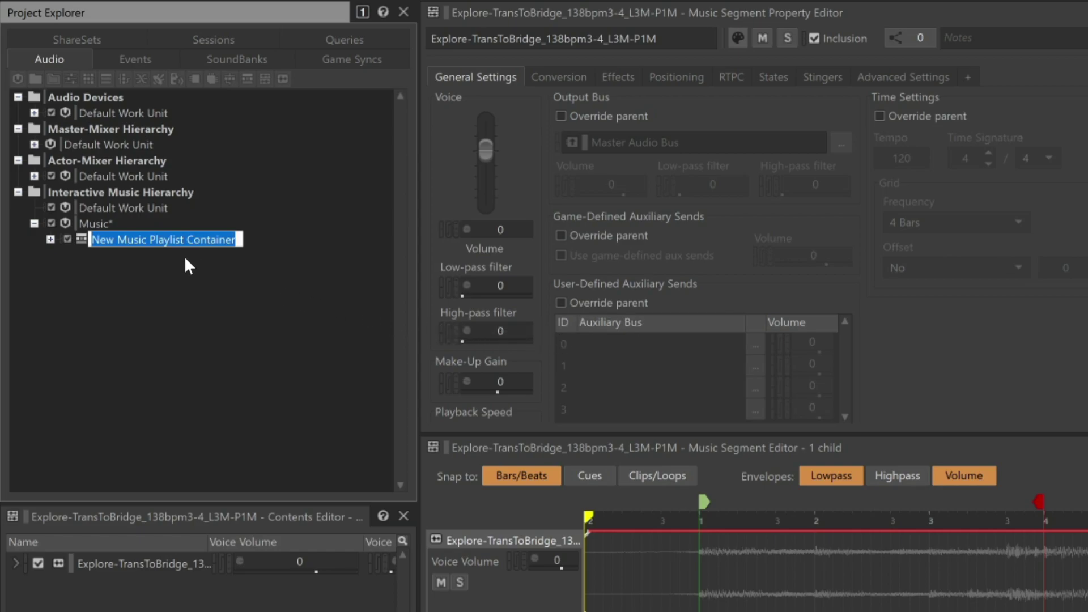
text(Explore)
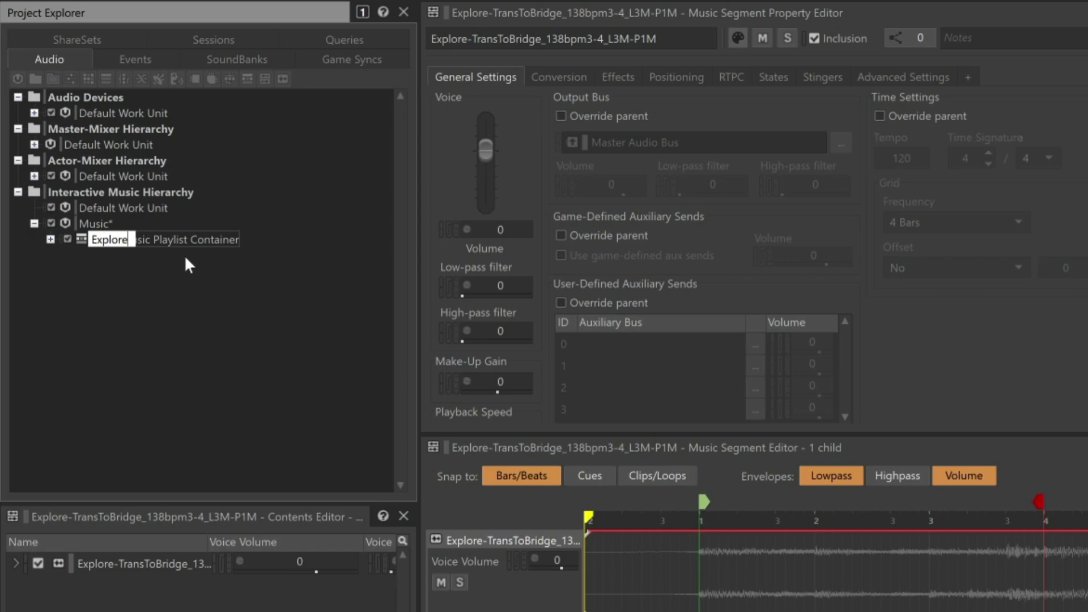
key(Return)
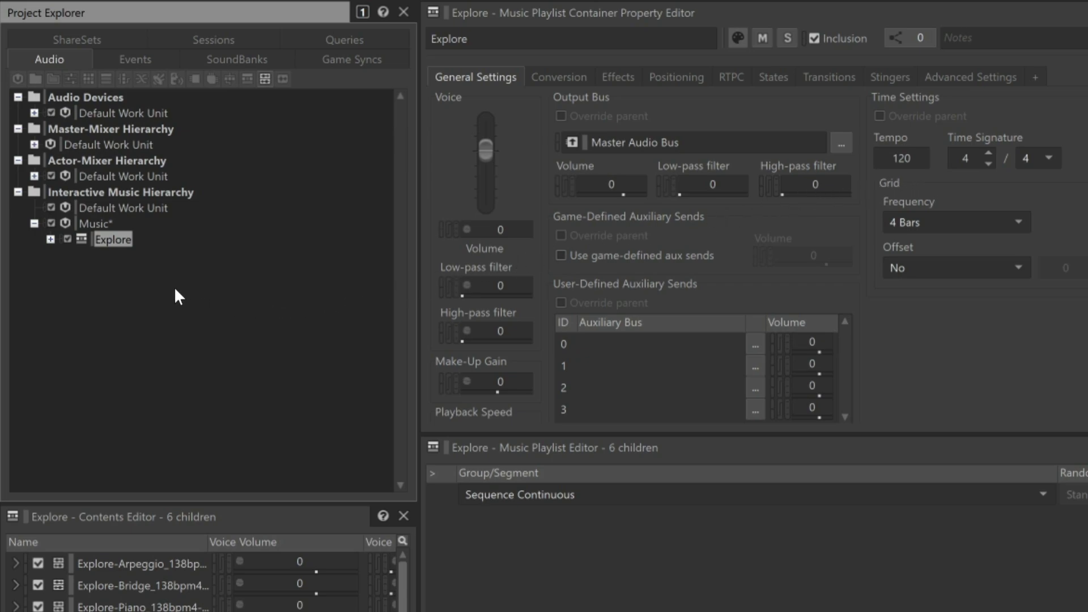
- Set the Explore container's Tempo to 138 and confirm Explore-Arpeggio inherits it
click(50, 239)
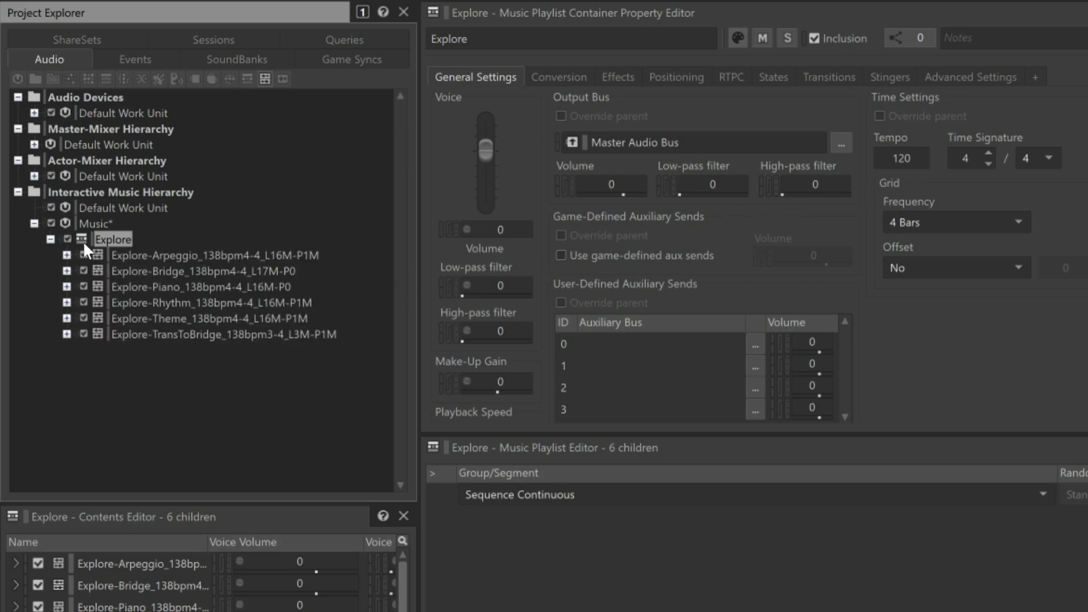
click(144, 256)
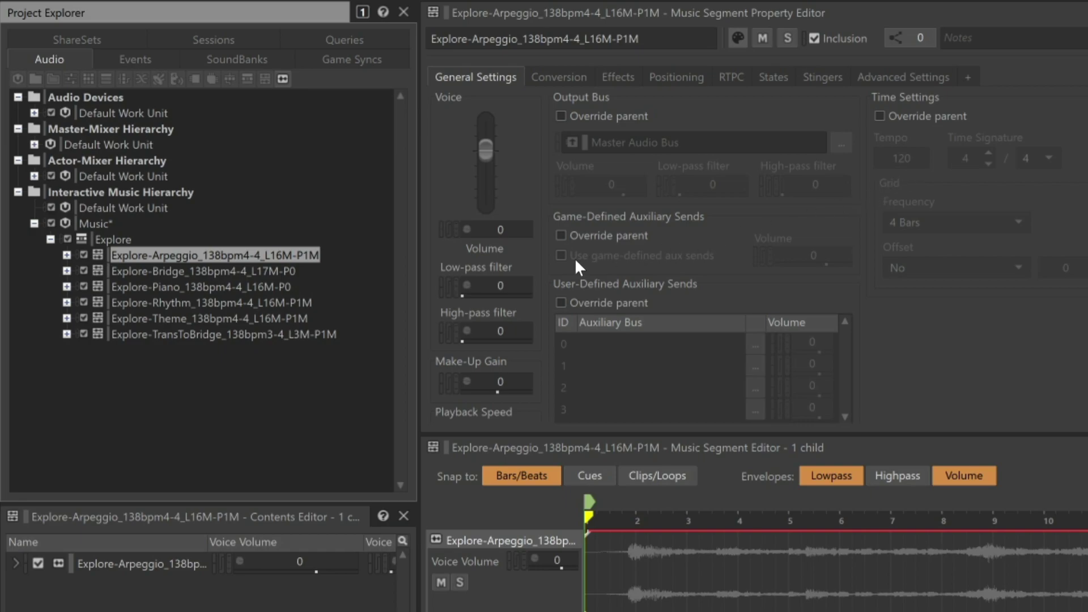
click(114, 240)
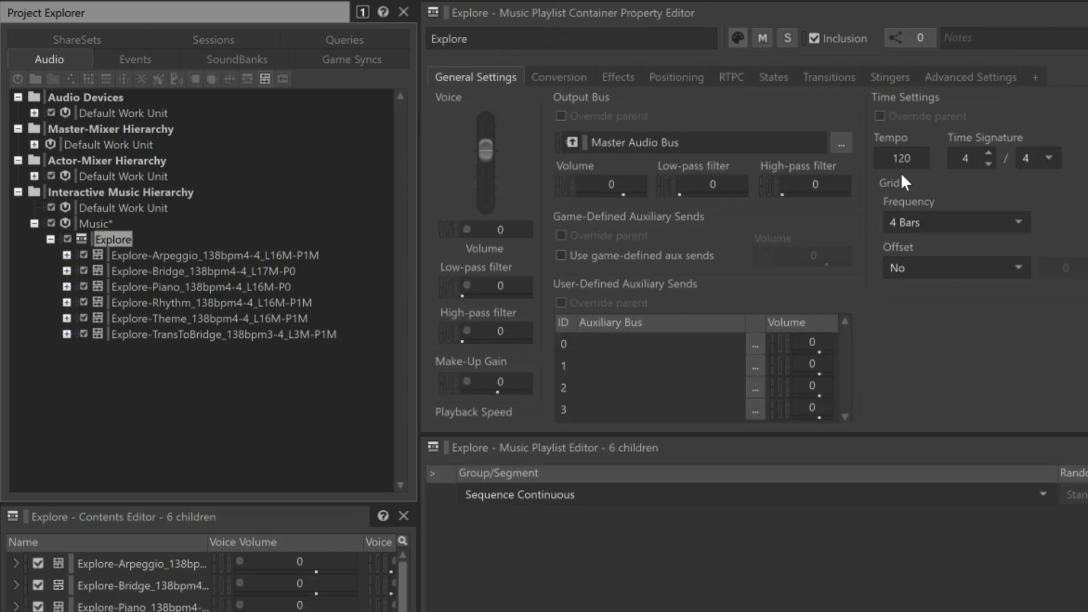
click(913, 165)
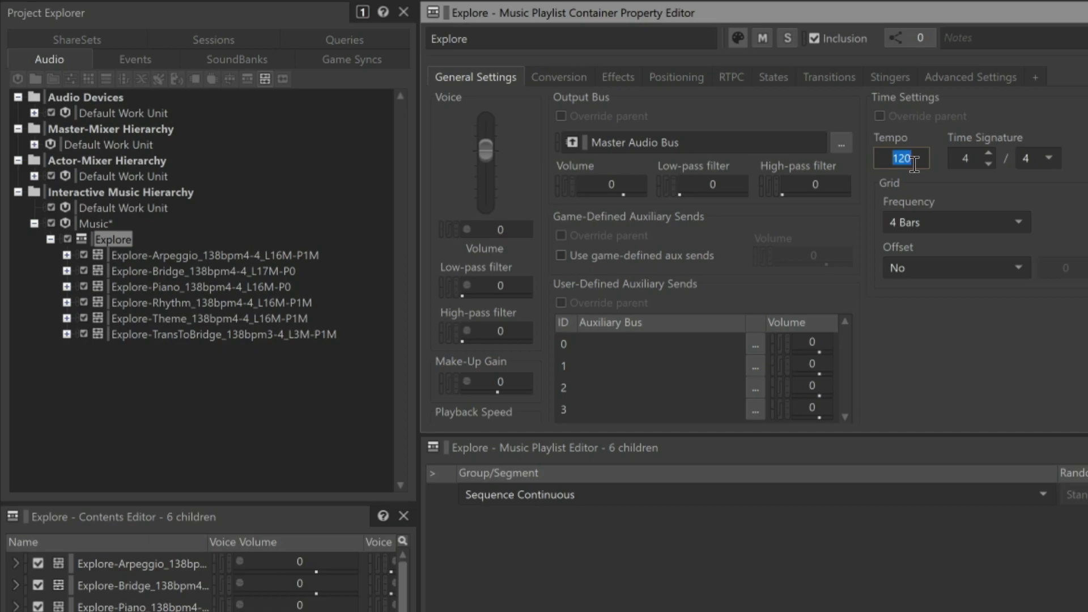
text(138)
click(285, 255)
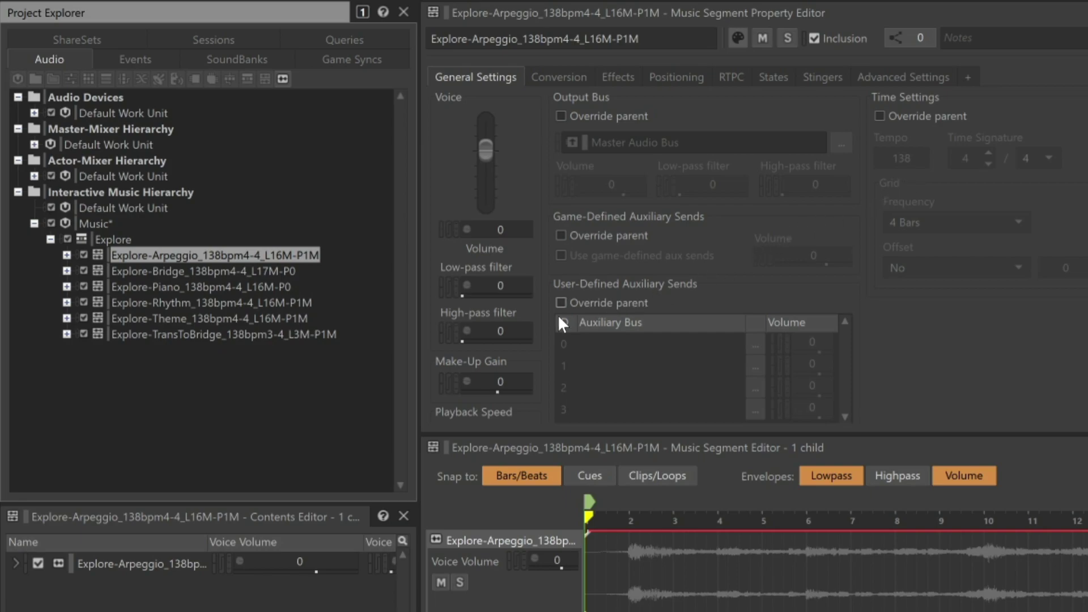
- Tick Override parent in Explore-TransToBridge's Time Settings so it keeps its 3/4 signature
click(324, 334)
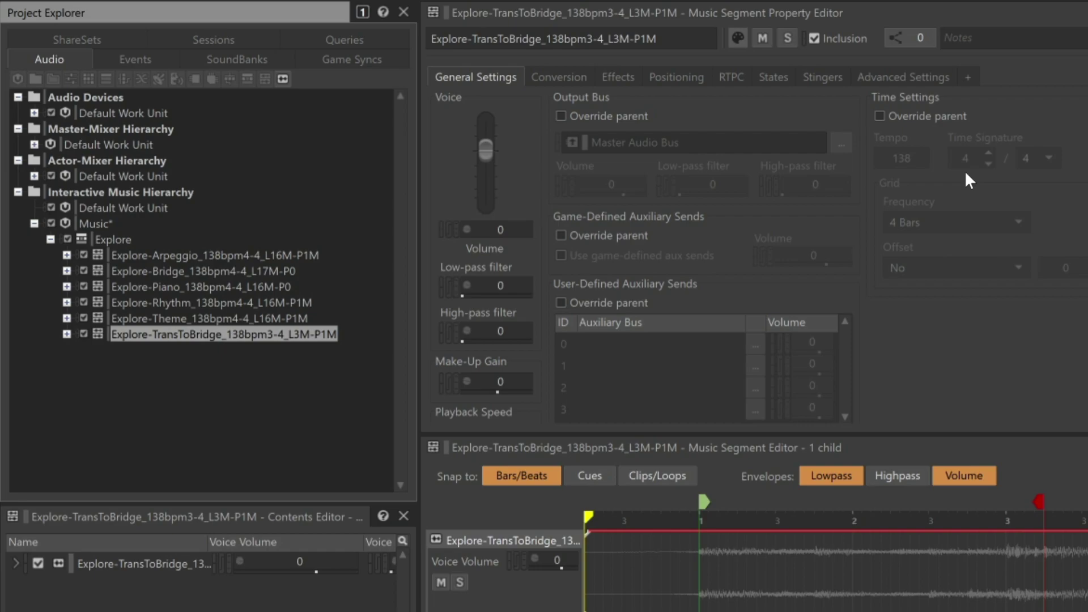
click(879, 115)
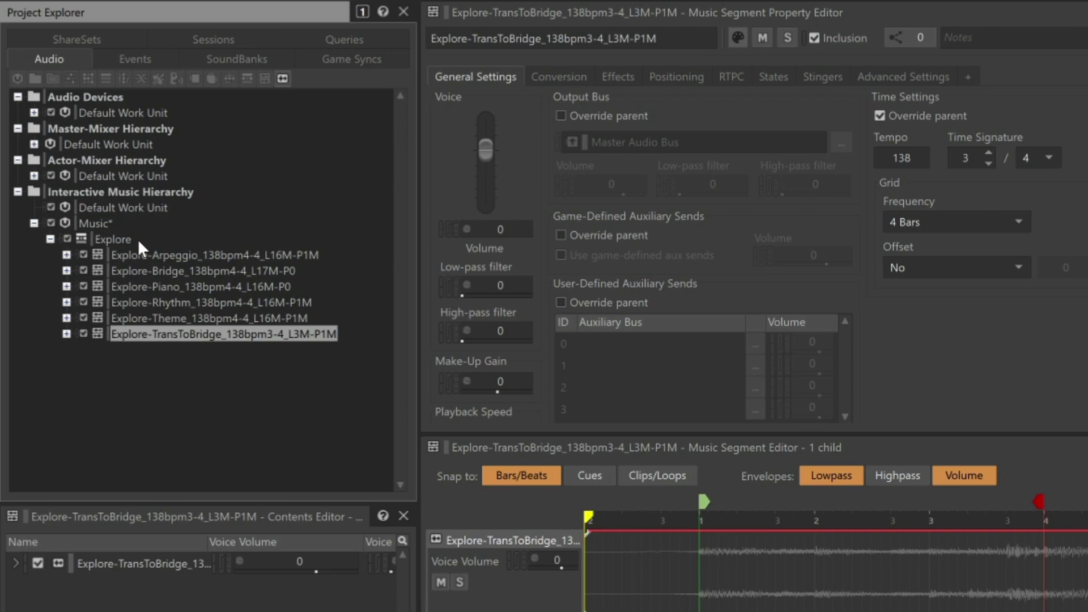
click(125, 239)
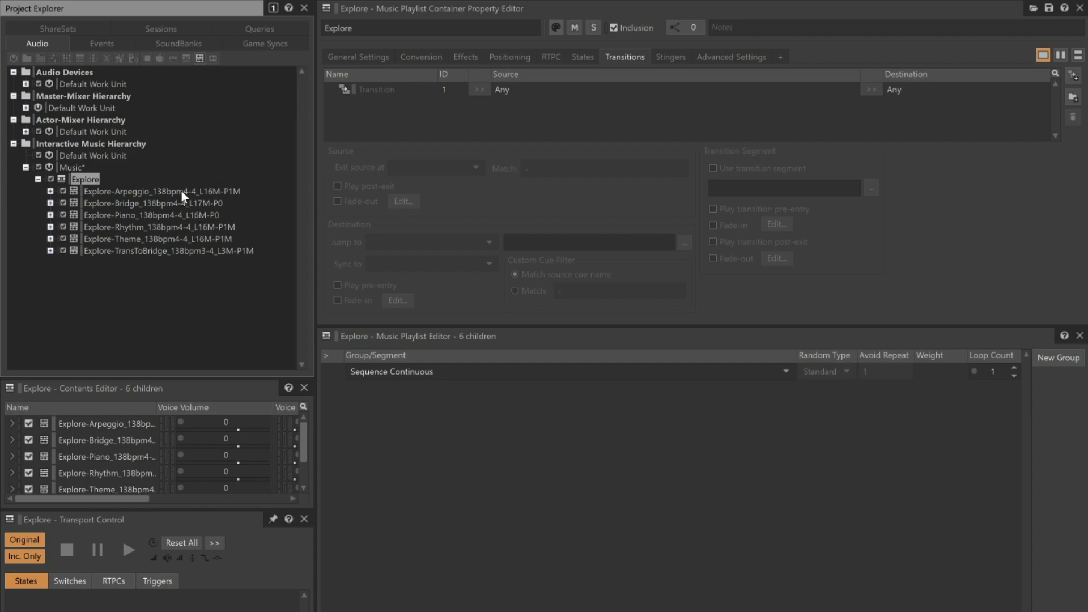
- Drag Explore-Arpeggio, Piano, Rhythm and Theme into the Sequence Continuous playlist group
drag(181, 192, 394, 384)
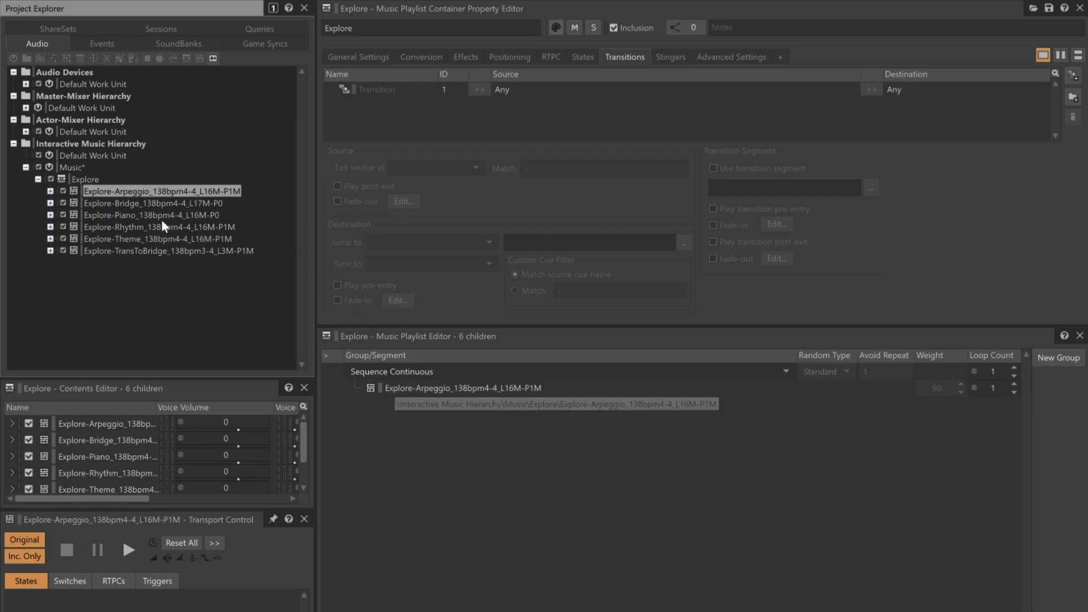
drag(166, 215, 396, 402)
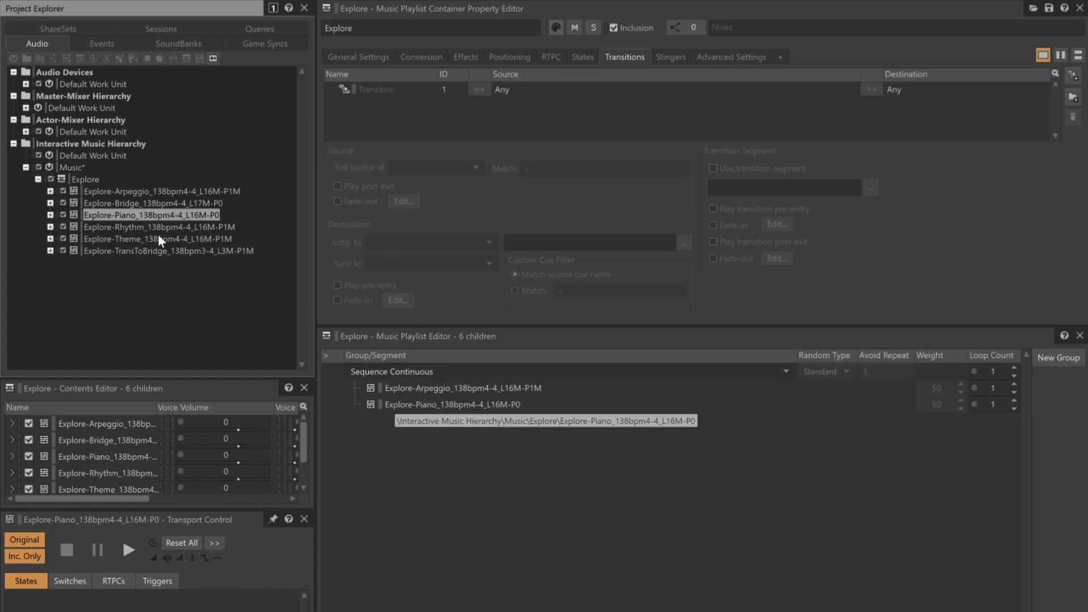
drag(158, 227, 376, 424)
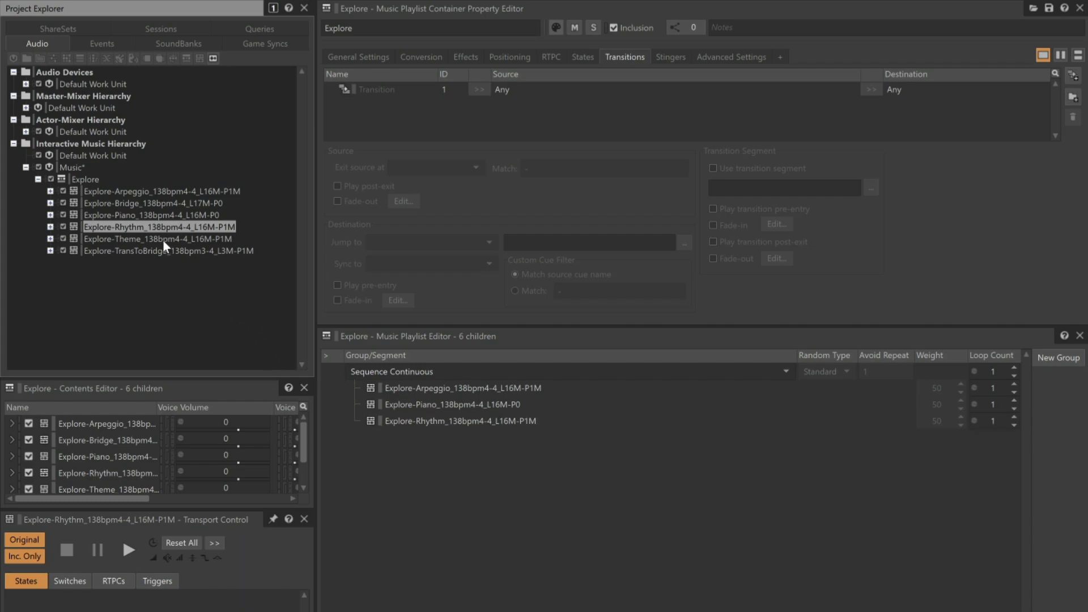
drag(162, 239, 391, 432)
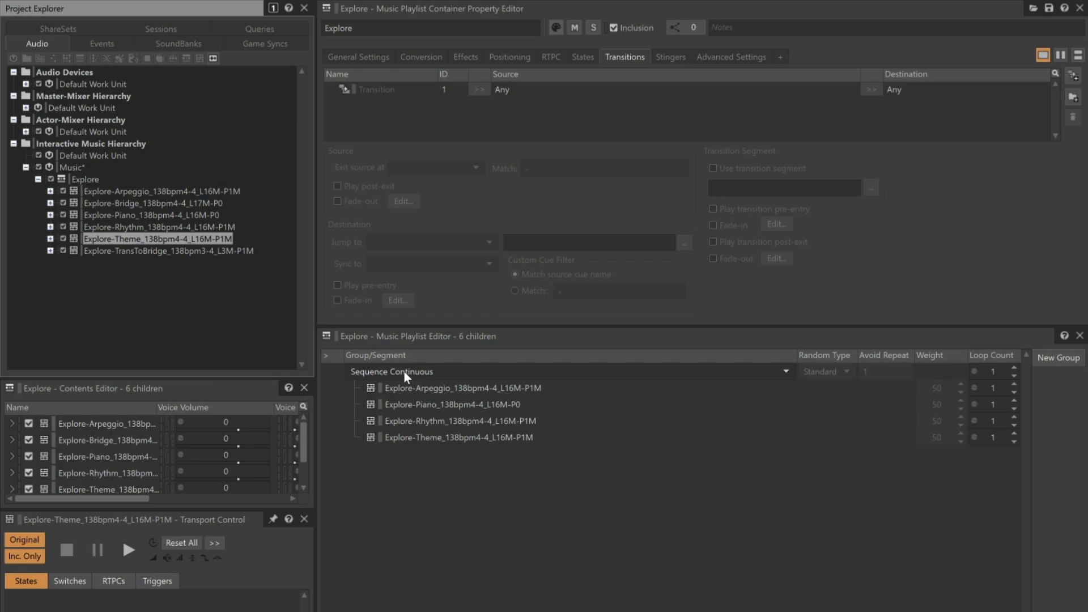
click(91, 181)
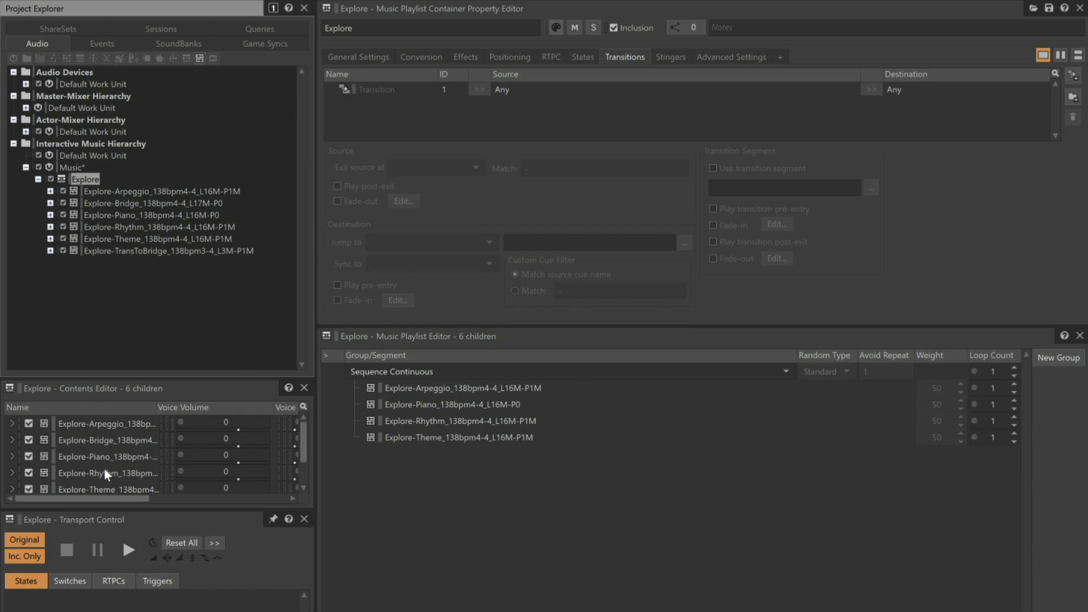
click(125, 548)
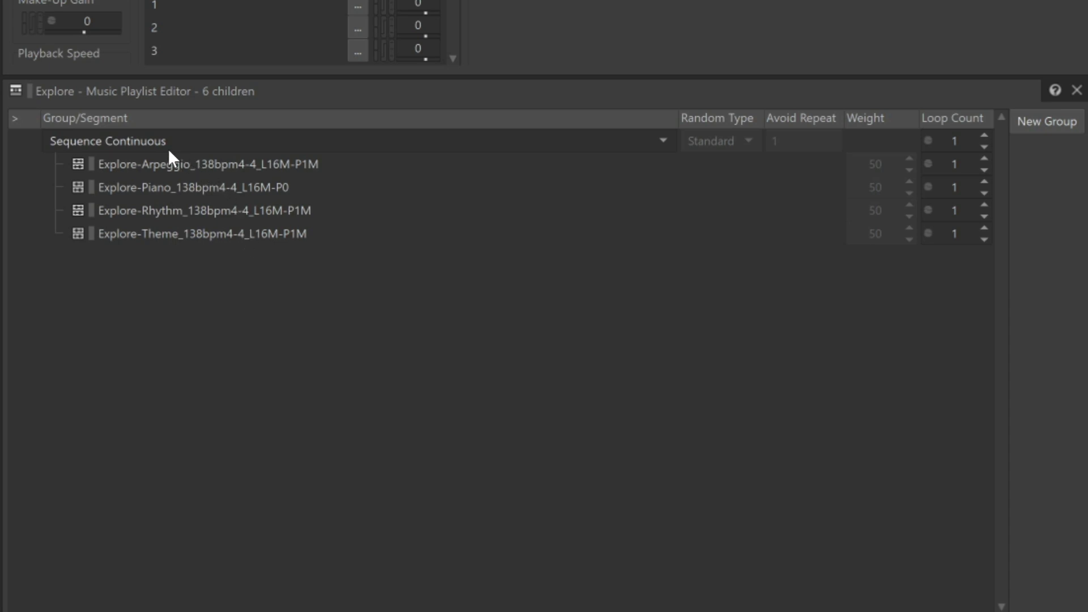
- Change the top group to Random Continuous and preview several random playbacks in Transport Control
click(148, 141)
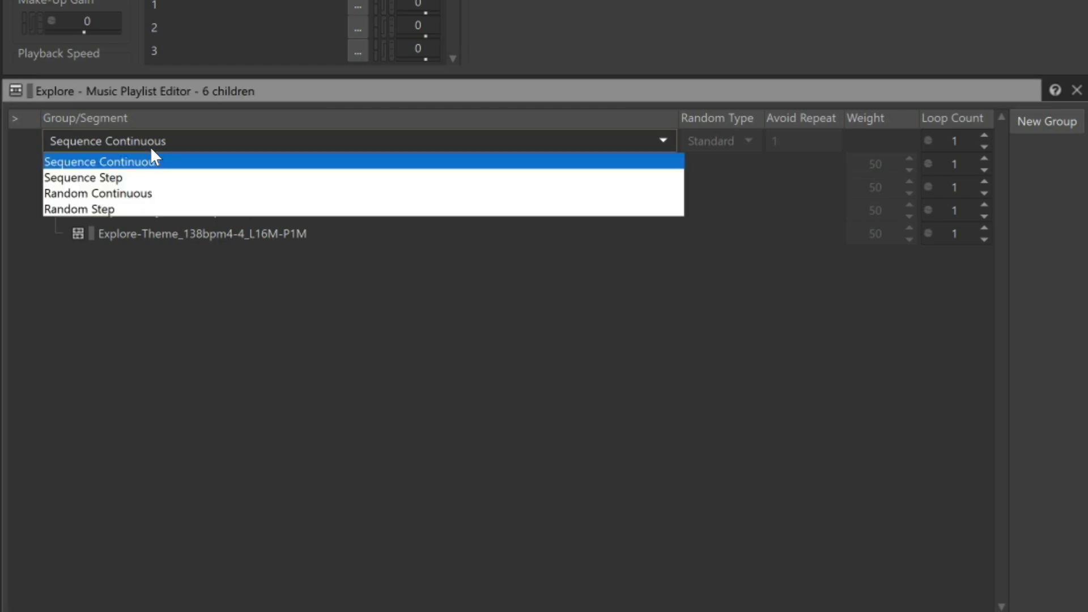
click(140, 195)
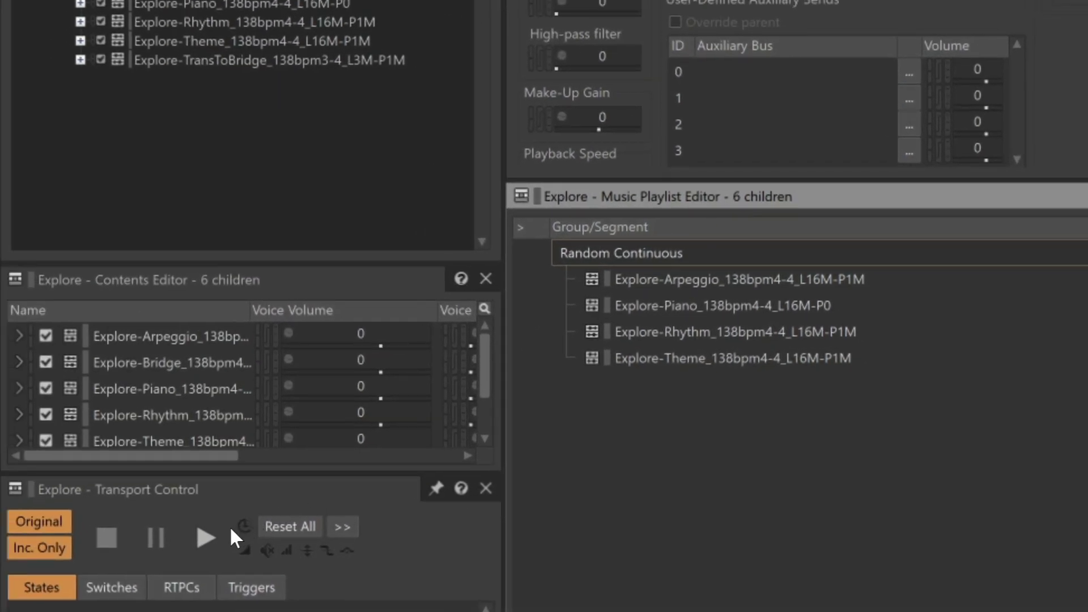
click(204, 538)
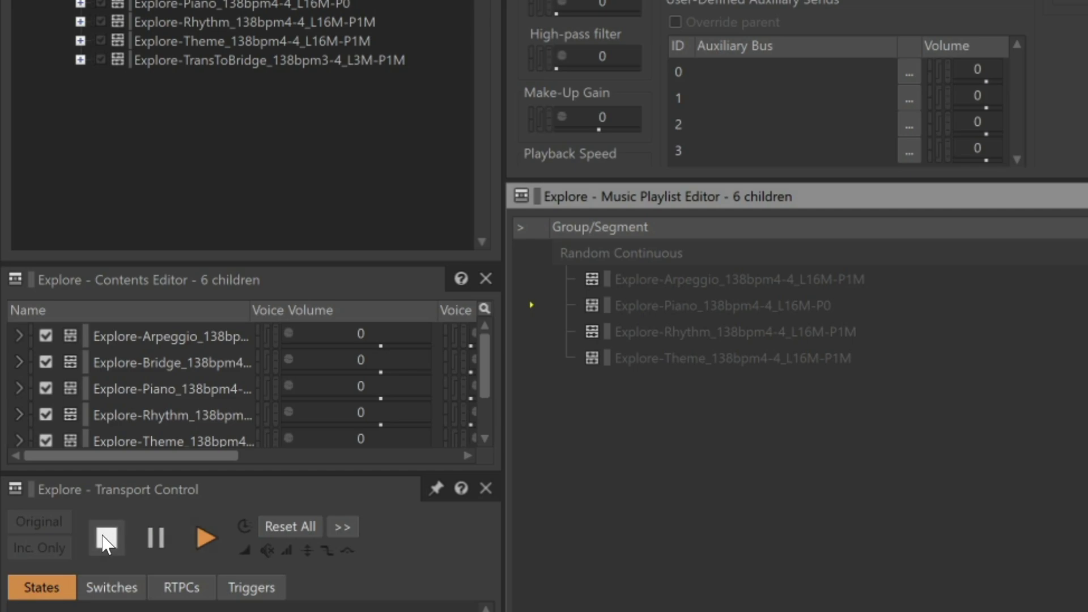
click(104, 536)
click(204, 537)
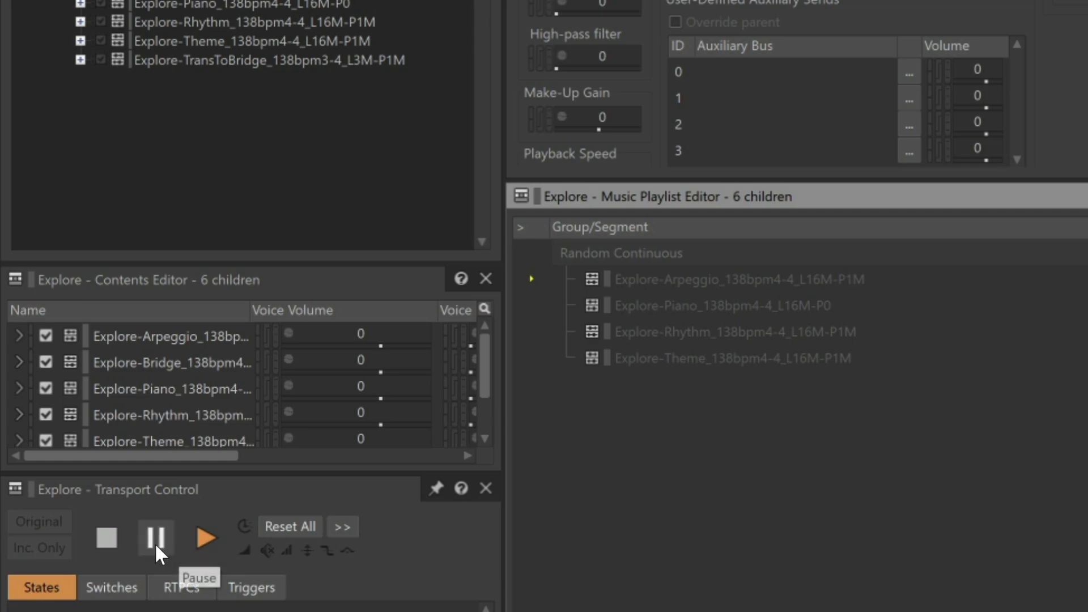
click(108, 537)
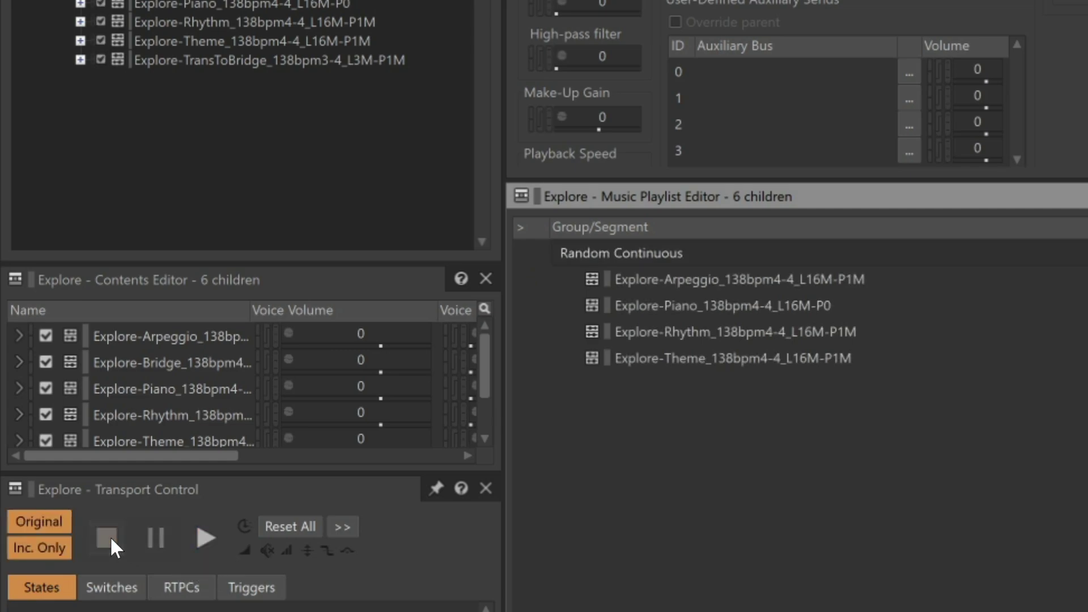
click(205, 534)
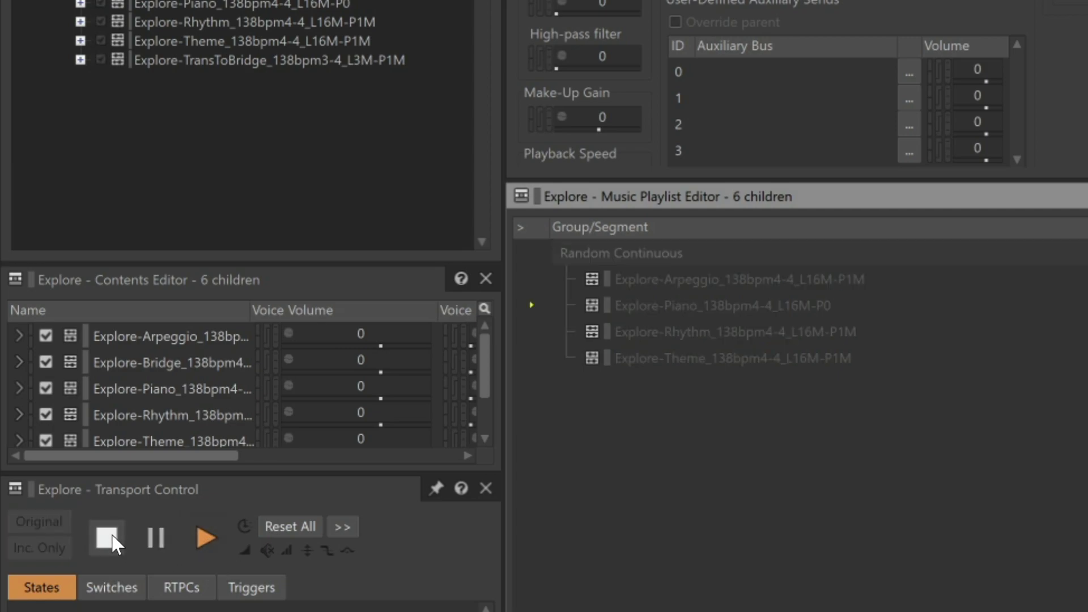
click(108, 537)
click(205, 537)
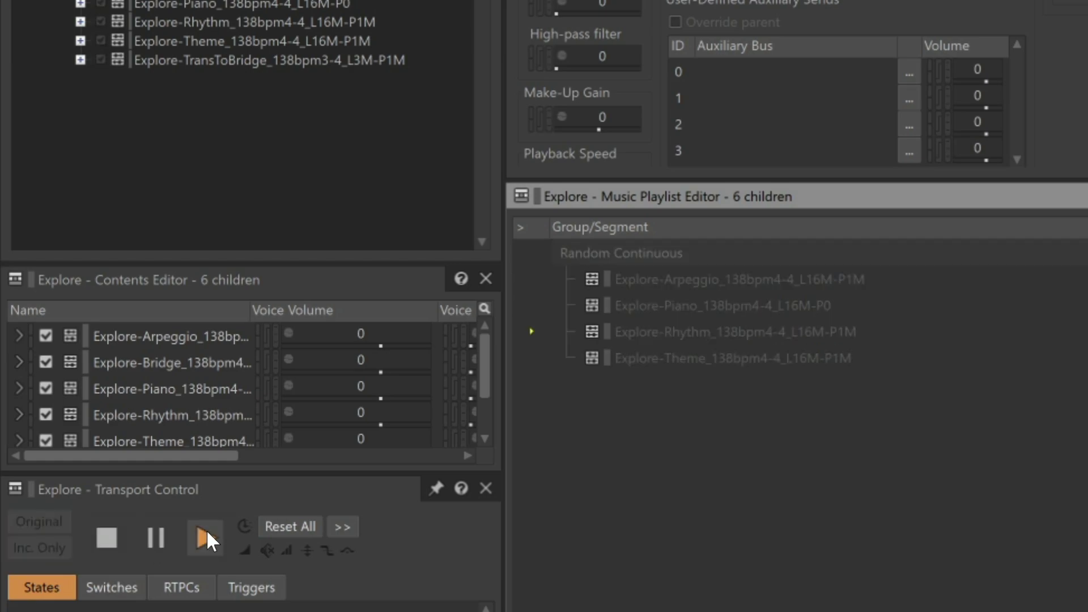
click(109, 542)
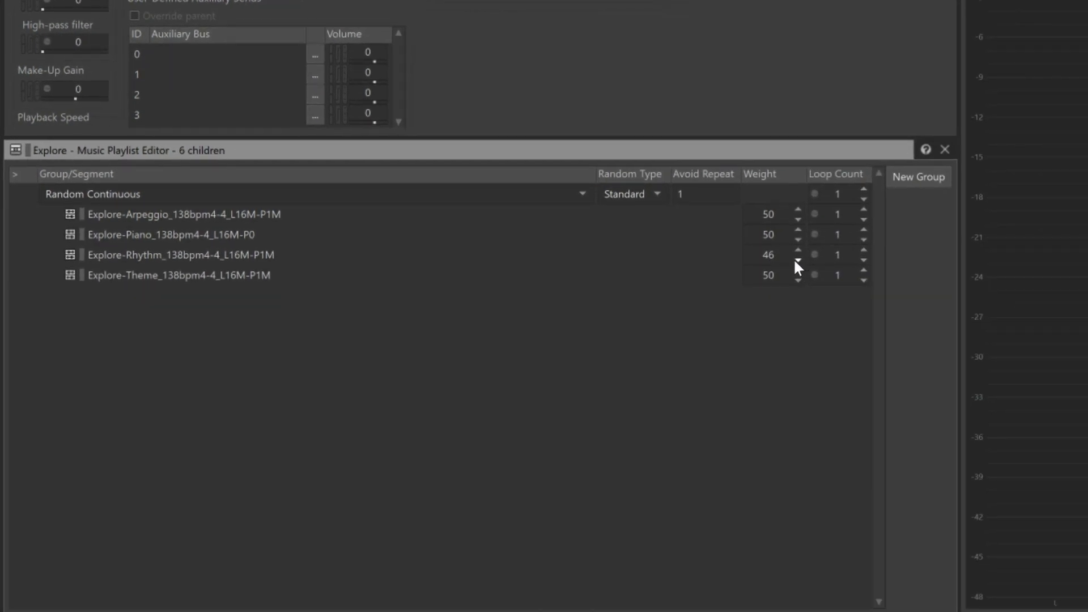
- Lower the Rhythm segment's Weight to 25 in the Music Playlist Editor
click(796, 260)
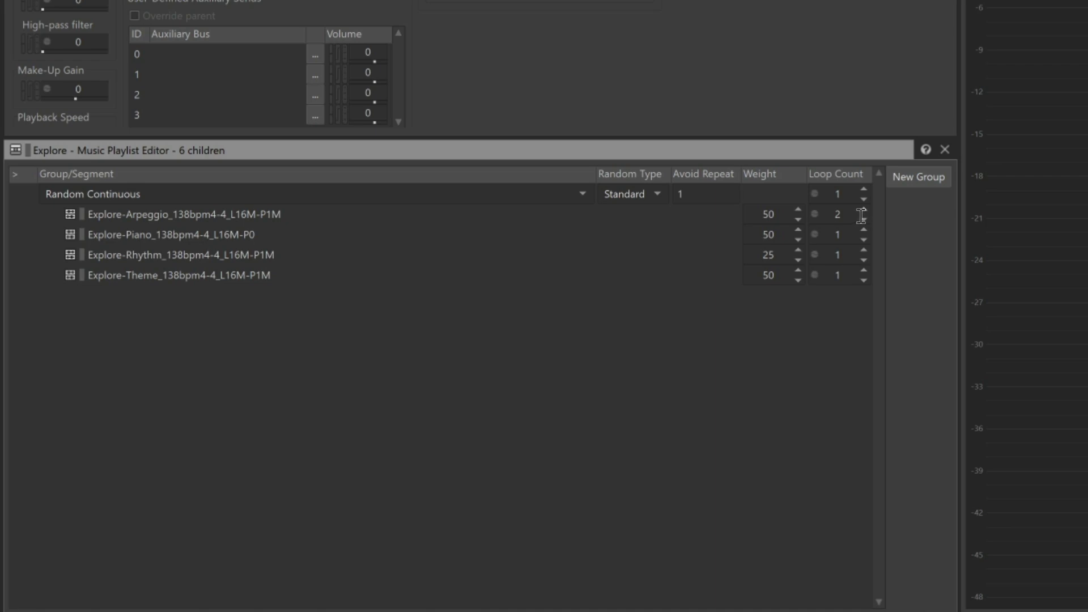
- Enable the randomizer on Arpeggio's Loop Count with Min Offset -1 and Max Offset 1
click(814, 214)
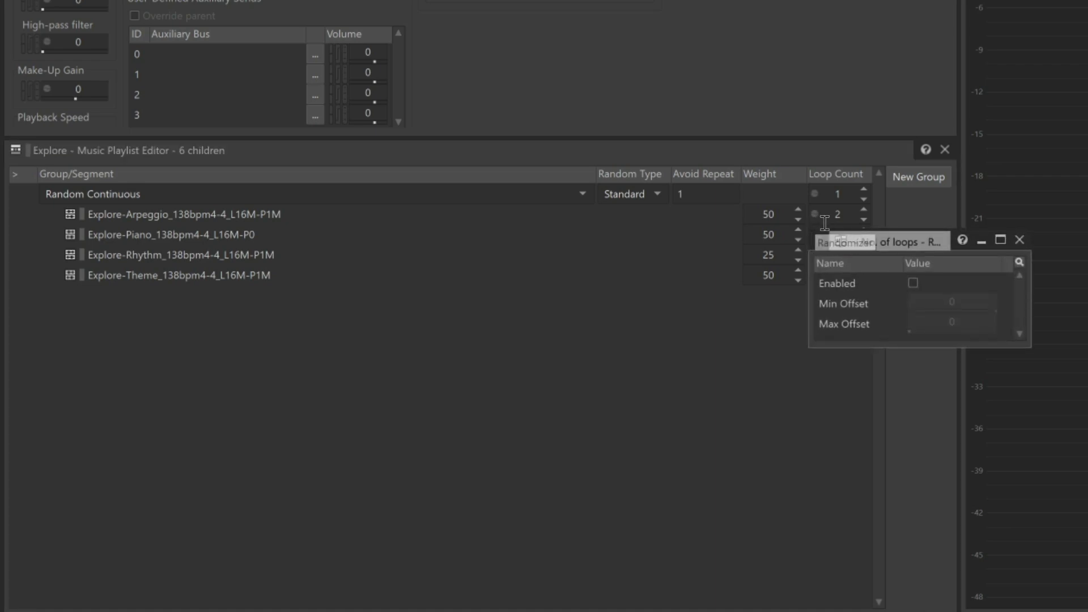
click(913, 282)
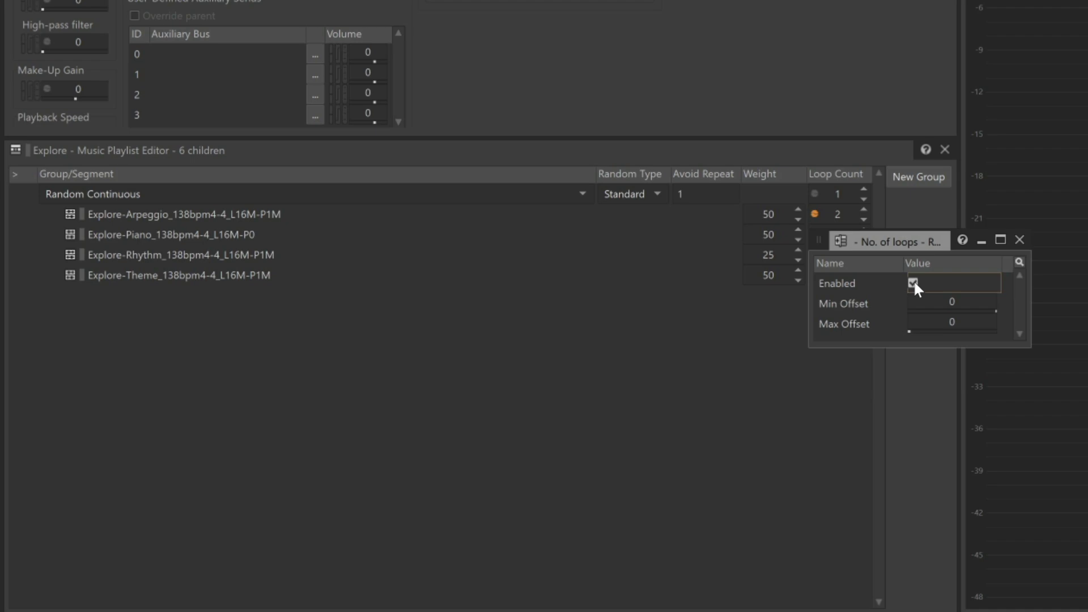
click(953, 300)
text(-1)
click(968, 324)
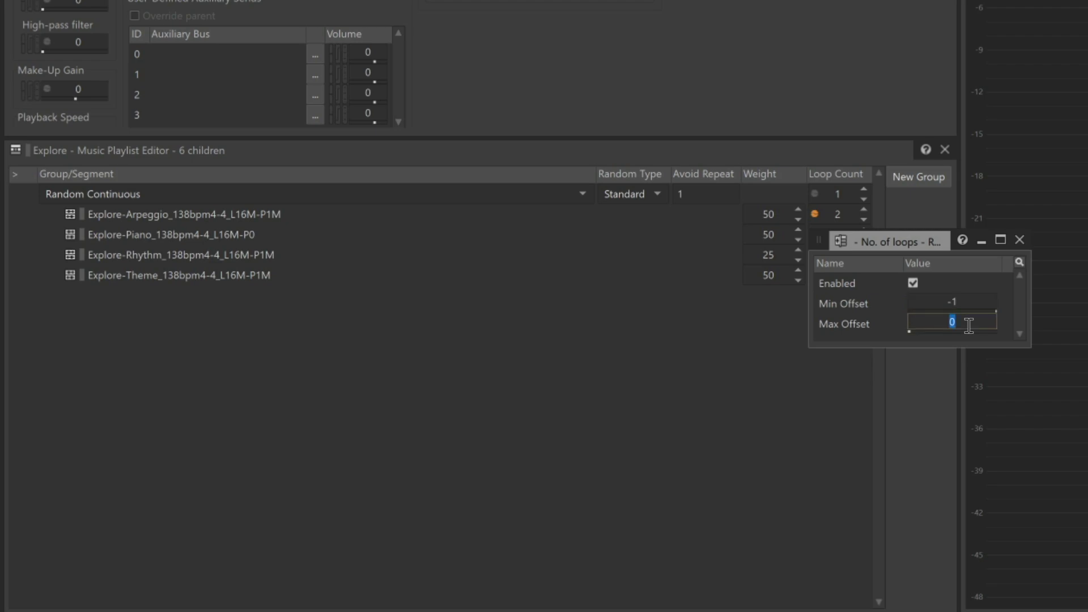
text(1)
click(1019, 241)
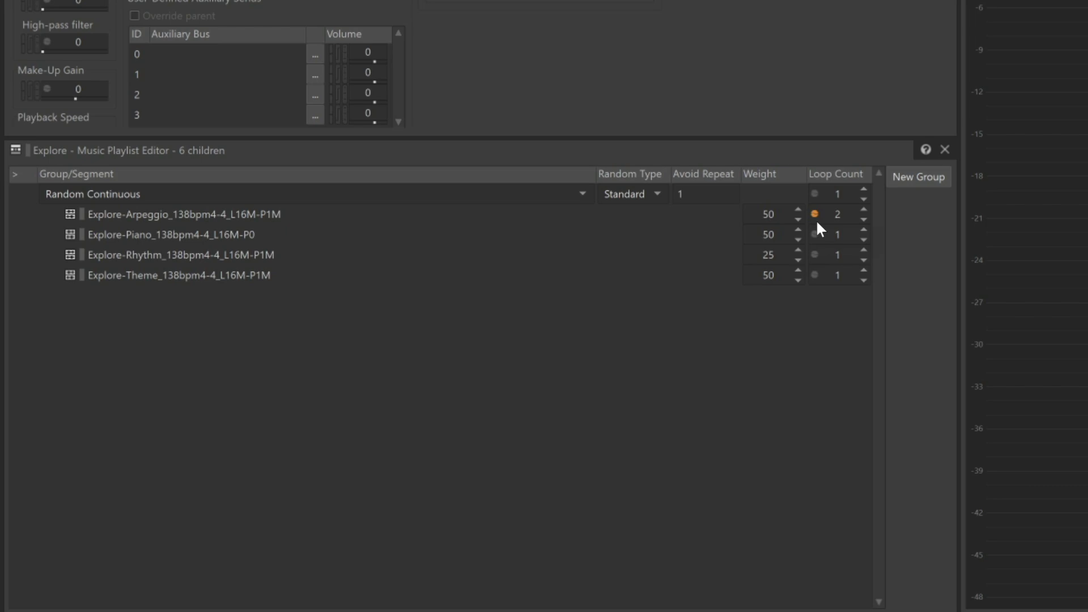
- Set the Random Continuous group's Loop Count to Infinite
click(863, 199)
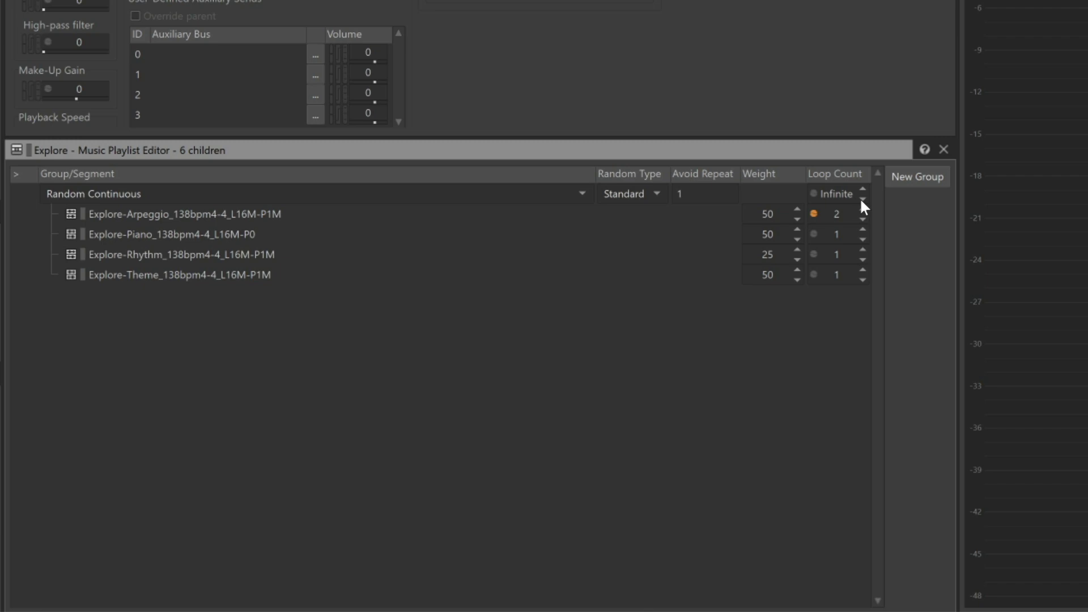
- Add a new group beside Explore-Theme and move Explore-Arpeggio, Piano and Rhythm into it
click(256, 276)
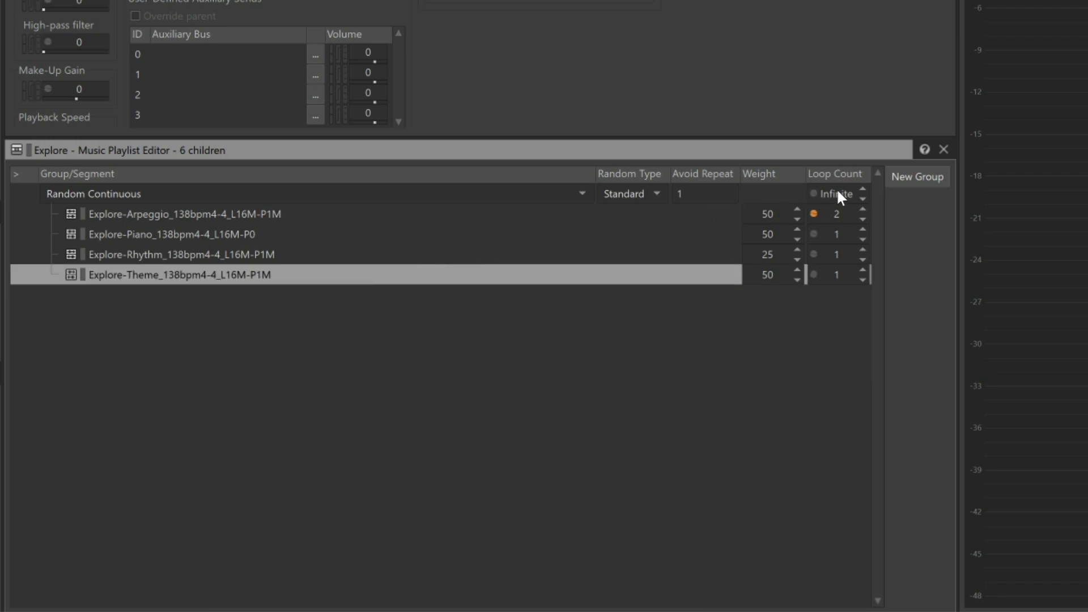
click(898, 178)
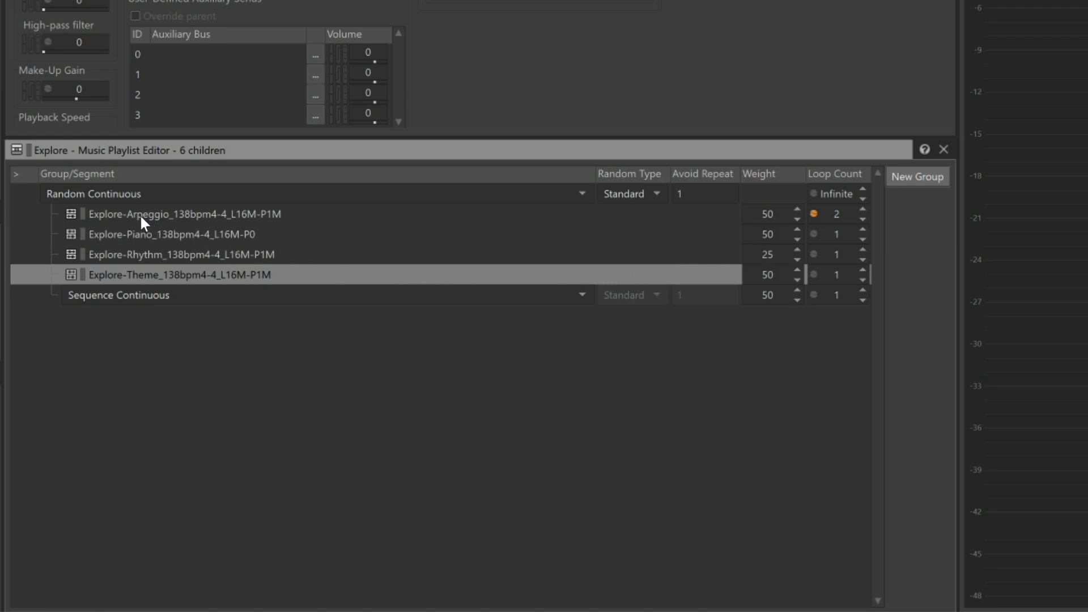
drag(139, 213, 135, 304)
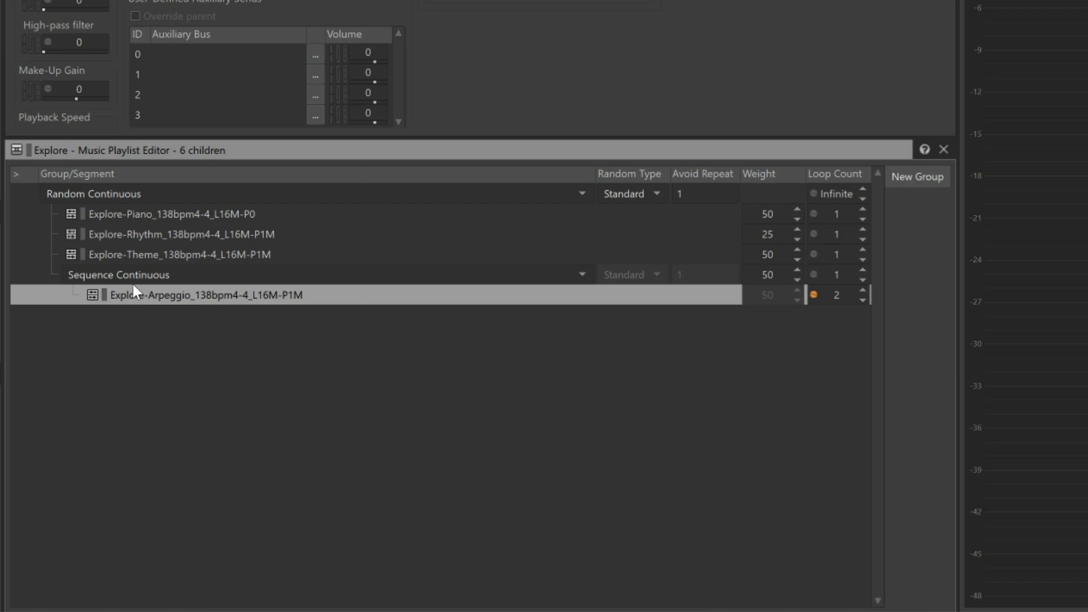
drag(138, 214, 150, 319)
drag(140, 220, 177, 312)
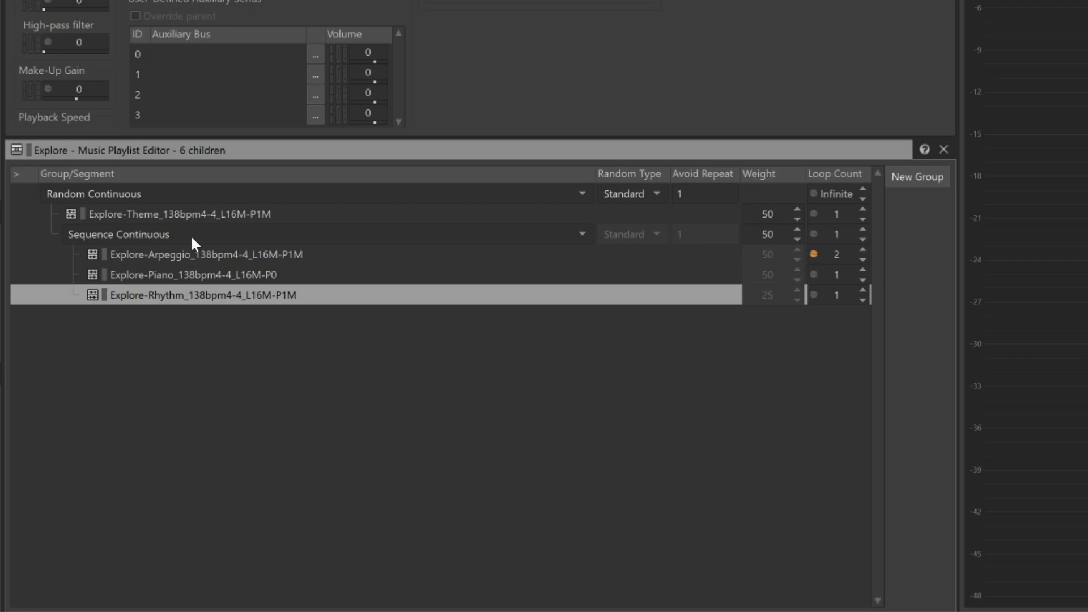
- Set the top group to Sequence Continuous and the nested Arpeggio/Piano/Rhythm group to Random Continuous
click(183, 196)
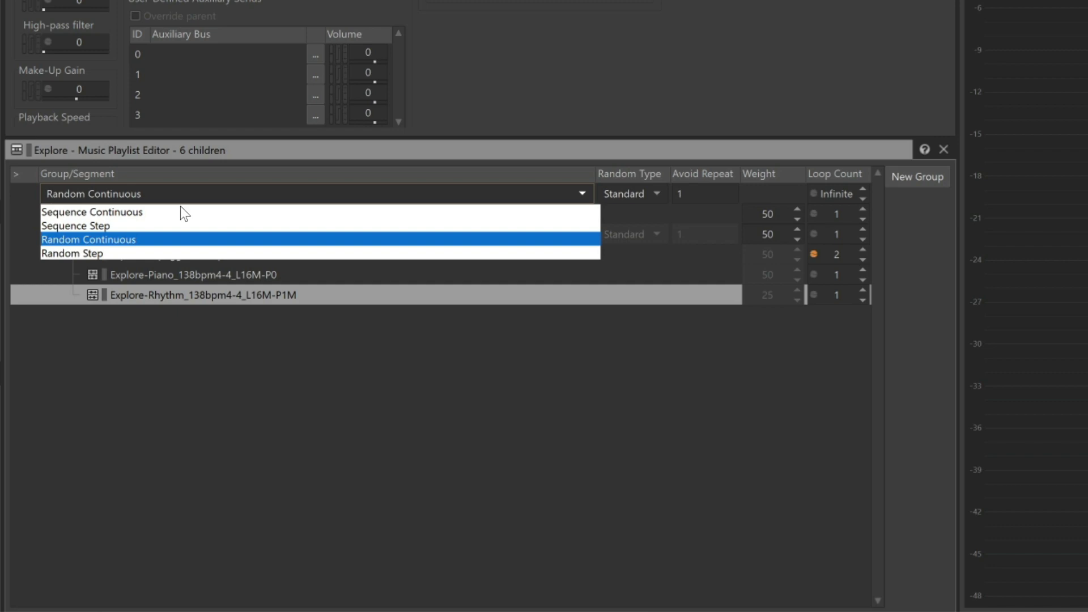
click(139, 215)
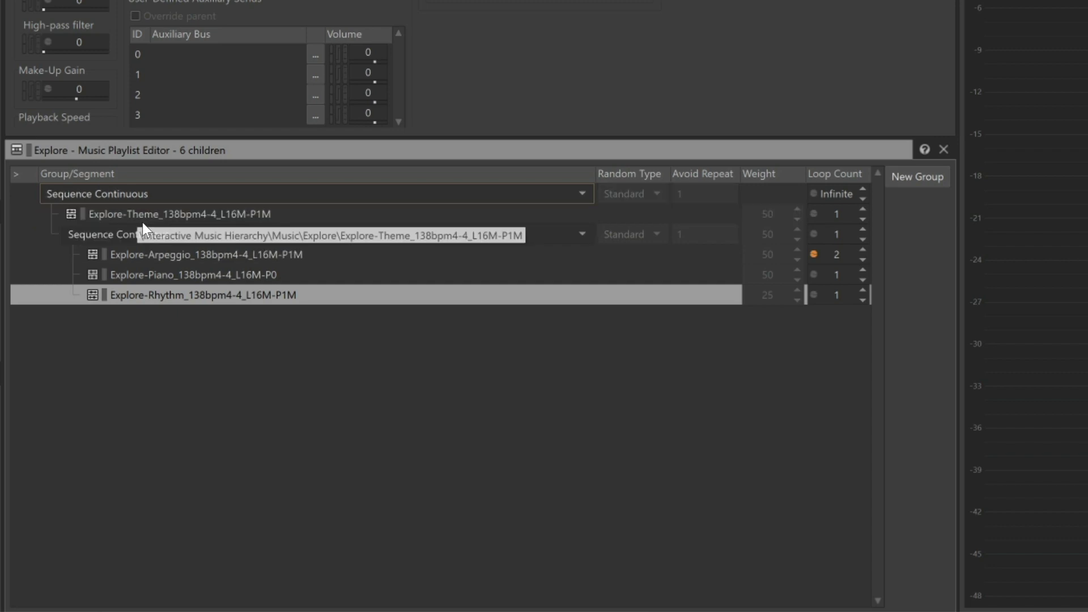
click(126, 234)
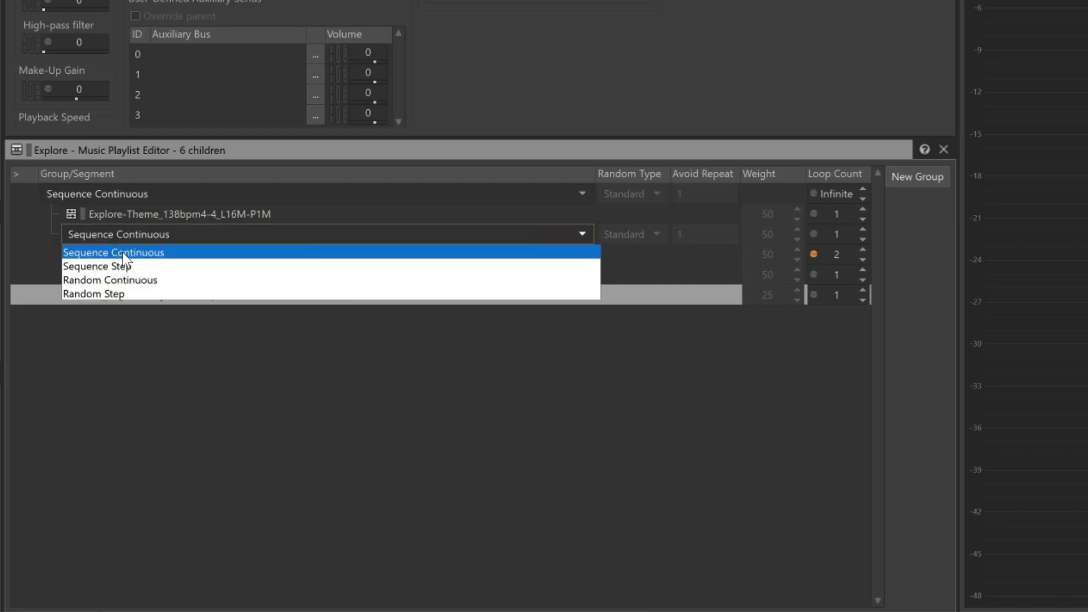
click(127, 281)
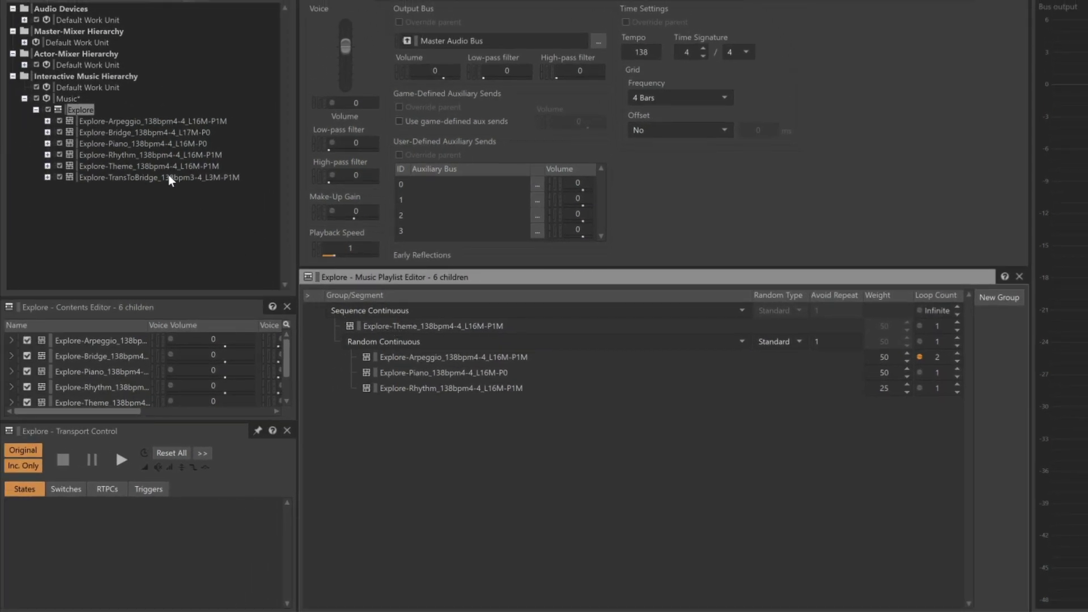
- Add Explore-Bridge to the Explore playlist, moving it out of Random Continuous into the top-level sequence
drag(141, 131, 419, 393)
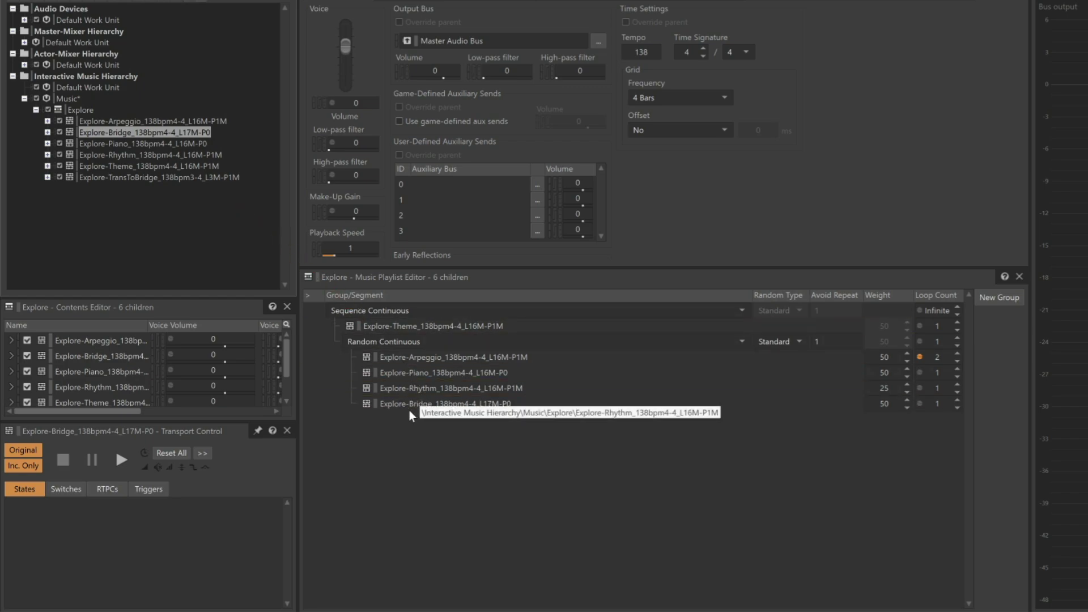
click(396, 415)
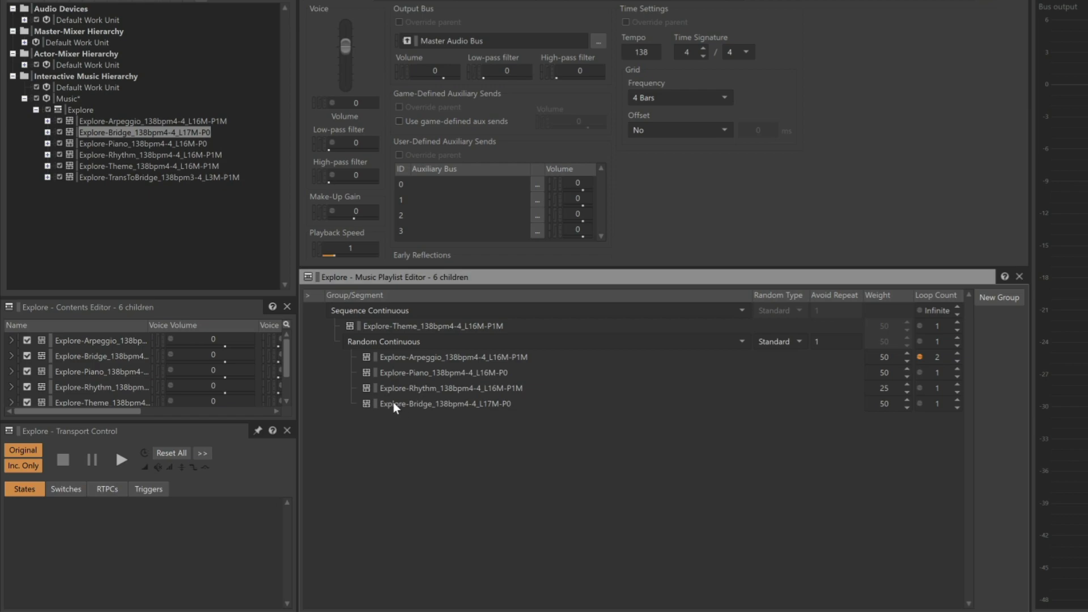
click(366, 402)
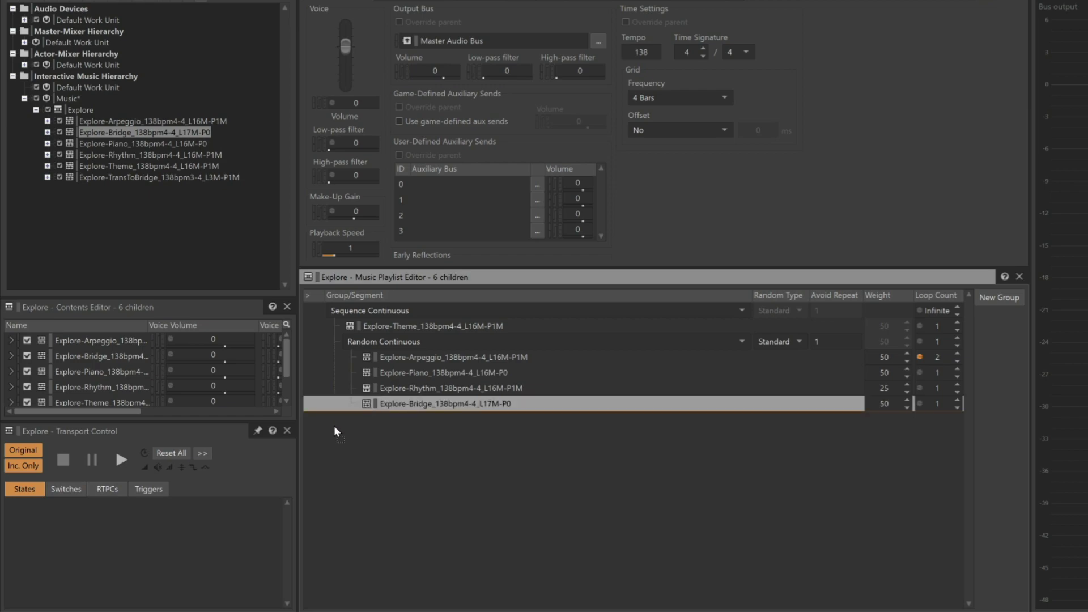
drag(335, 422, 335, 420)
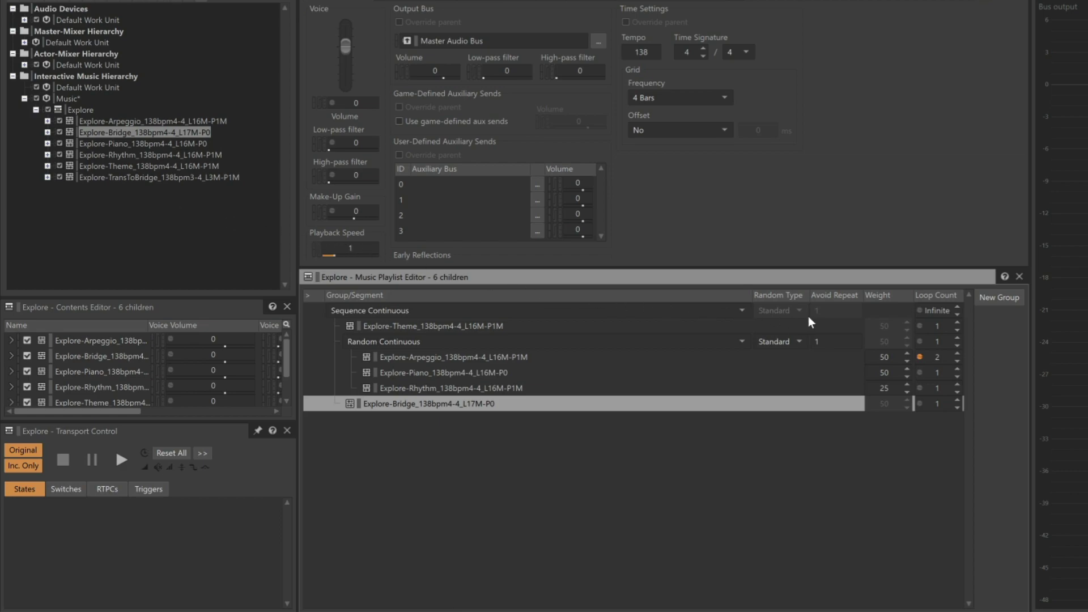
- Wrap Explore-Bridge in a new Sequence Step group, then add Explore-TransToBridge in a nested Sequence Continuous group
click(988, 305)
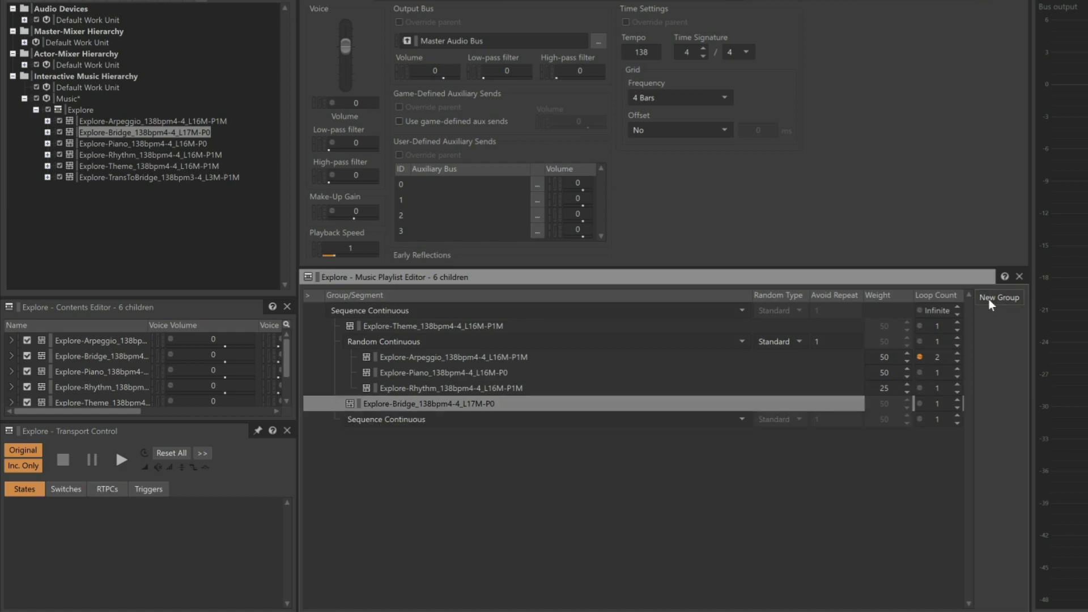
click(430, 420)
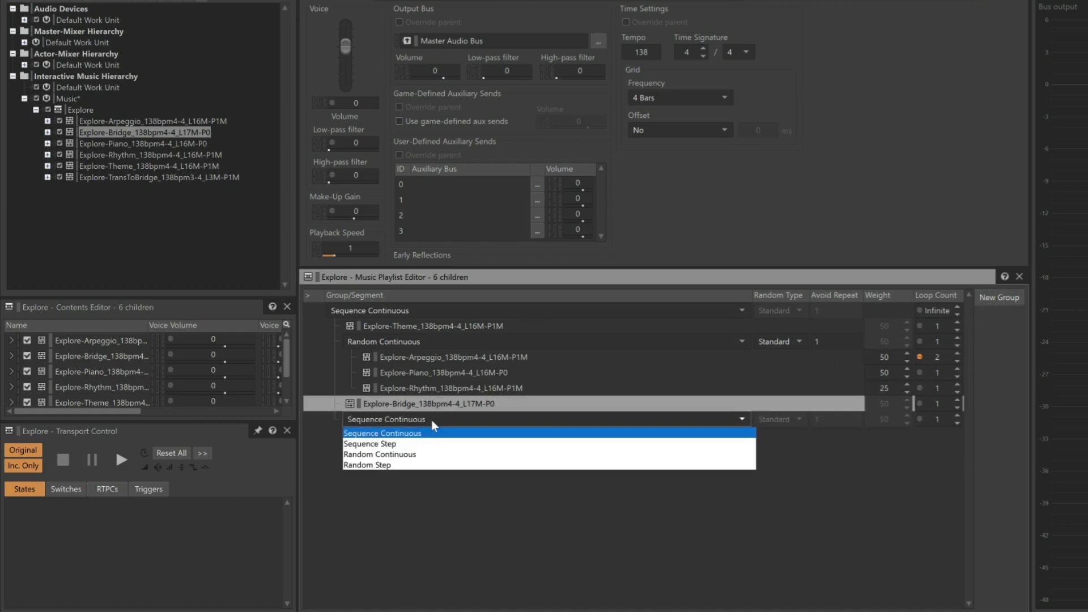
click(388, 446)
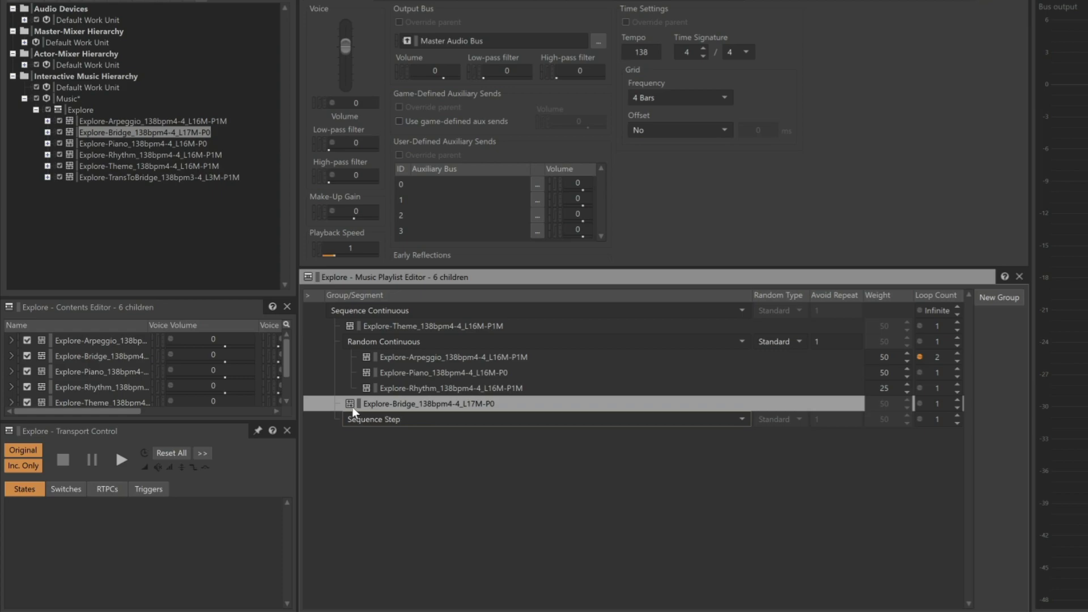
drag(352, 407, 355, 428)
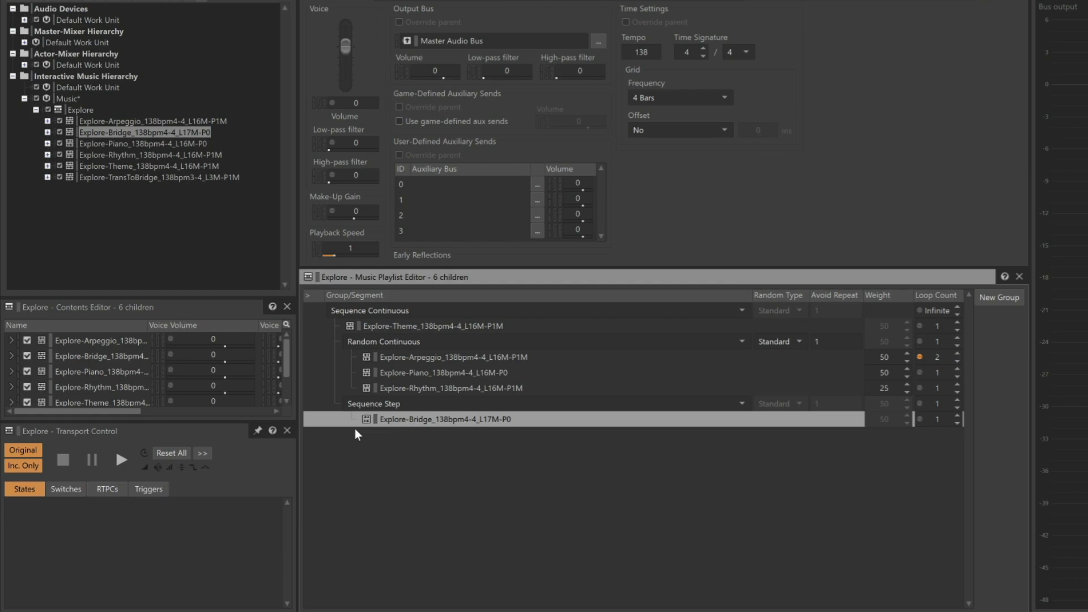
click(985, 298)
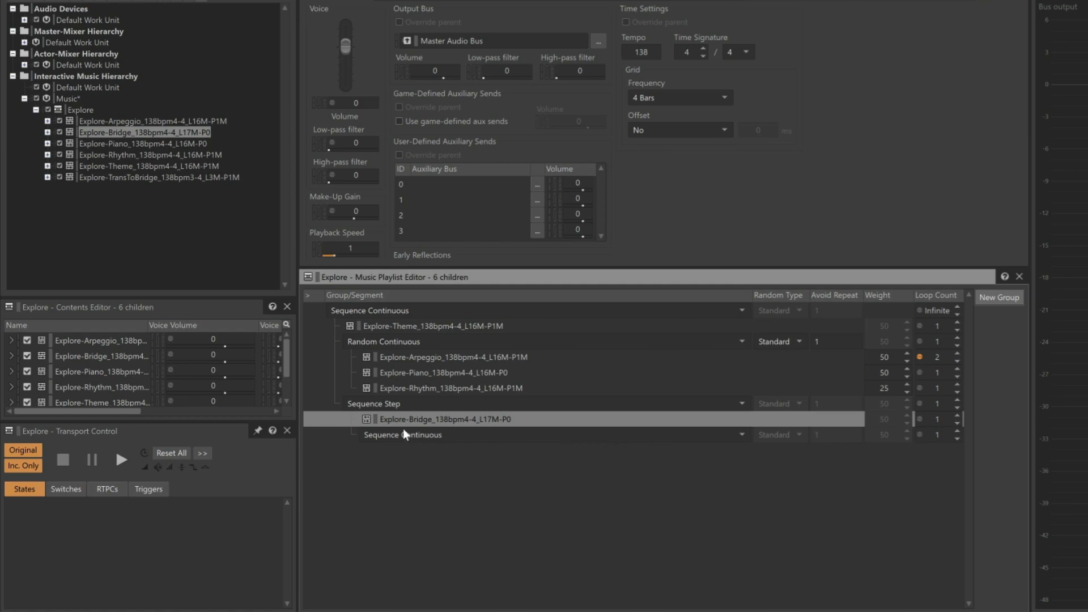
drag(209, 177, 378, 447)
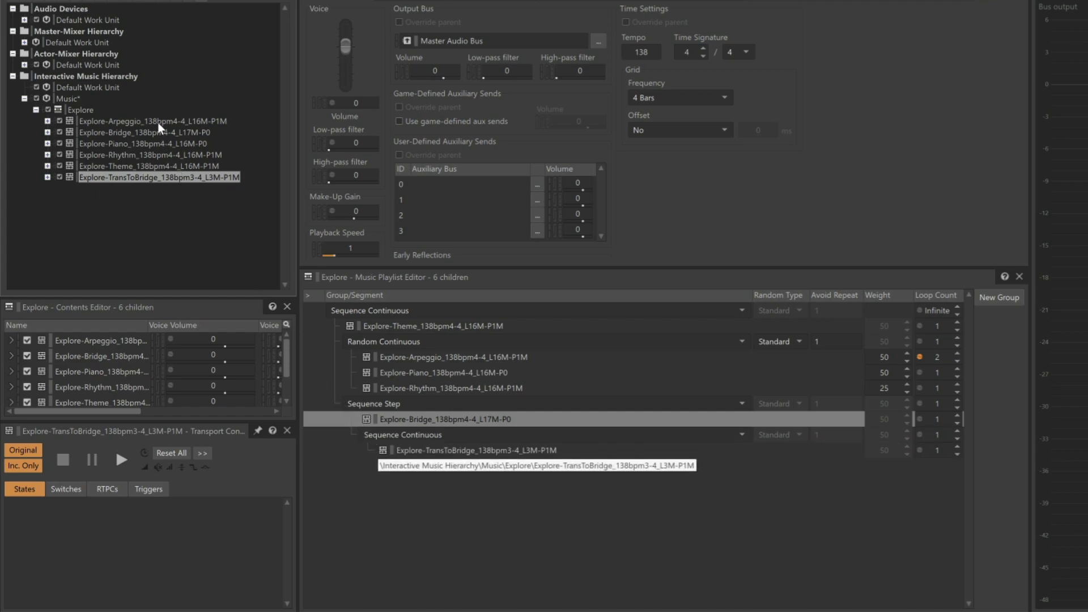
- Add a second Explore-Bridge below Explore-TransToBridge in the nested Sequence Continuous group
drag(150, 128, 399, 460)
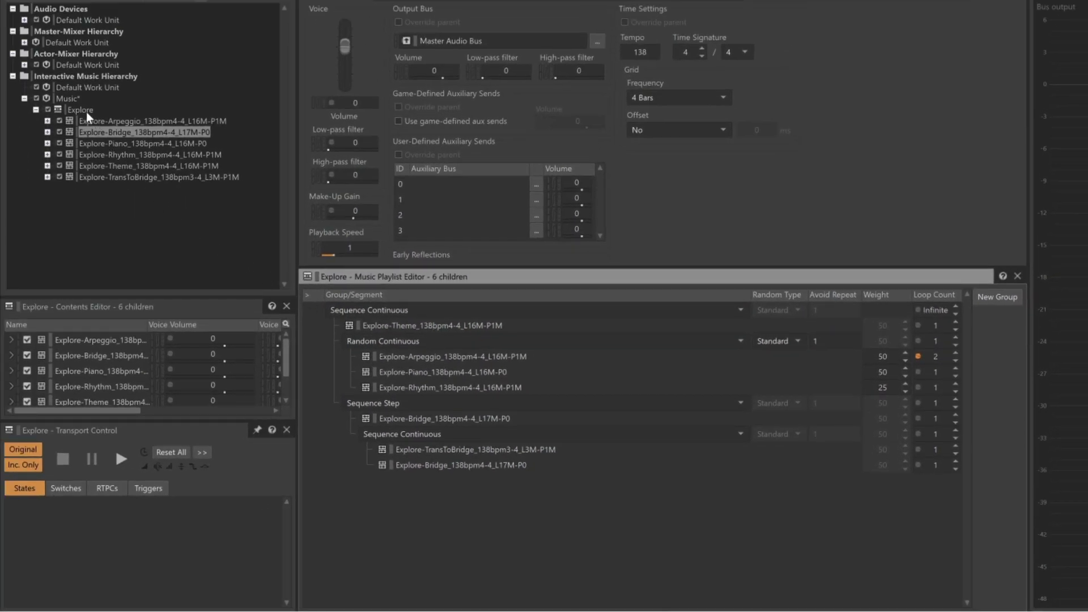
- Play the Explore playlist and raise its Playback Speed from 1 to 4
click(85, 110)
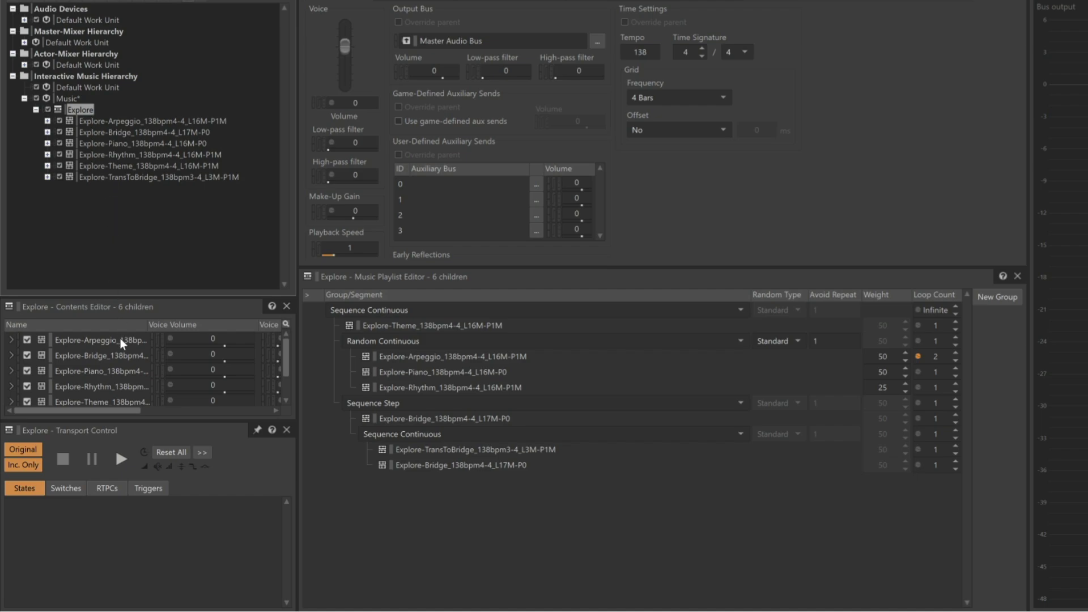
click(123, 457)
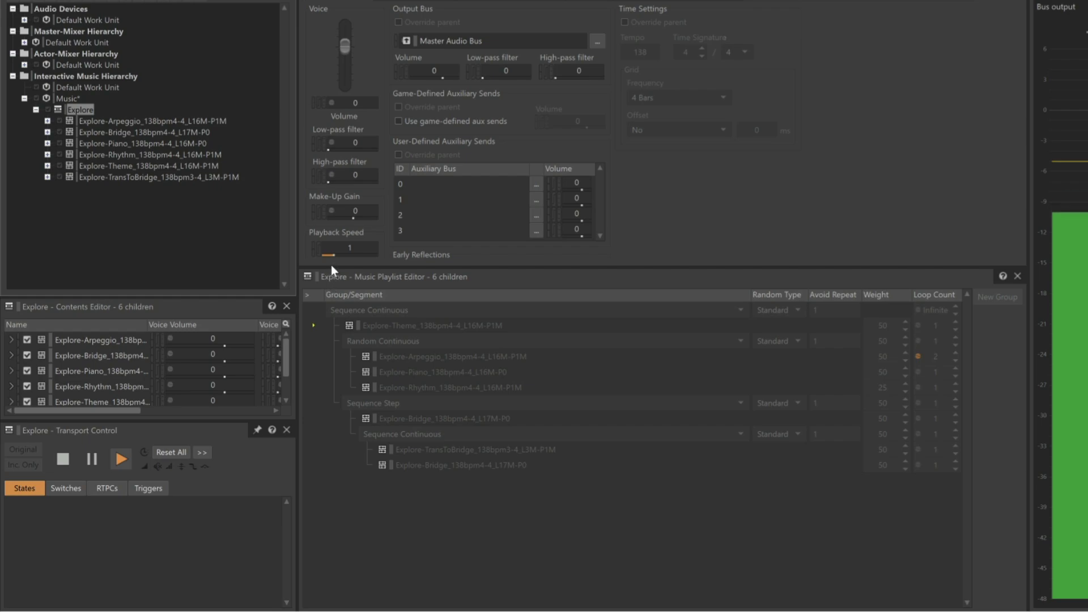
drag(332, 254, 392, 267)
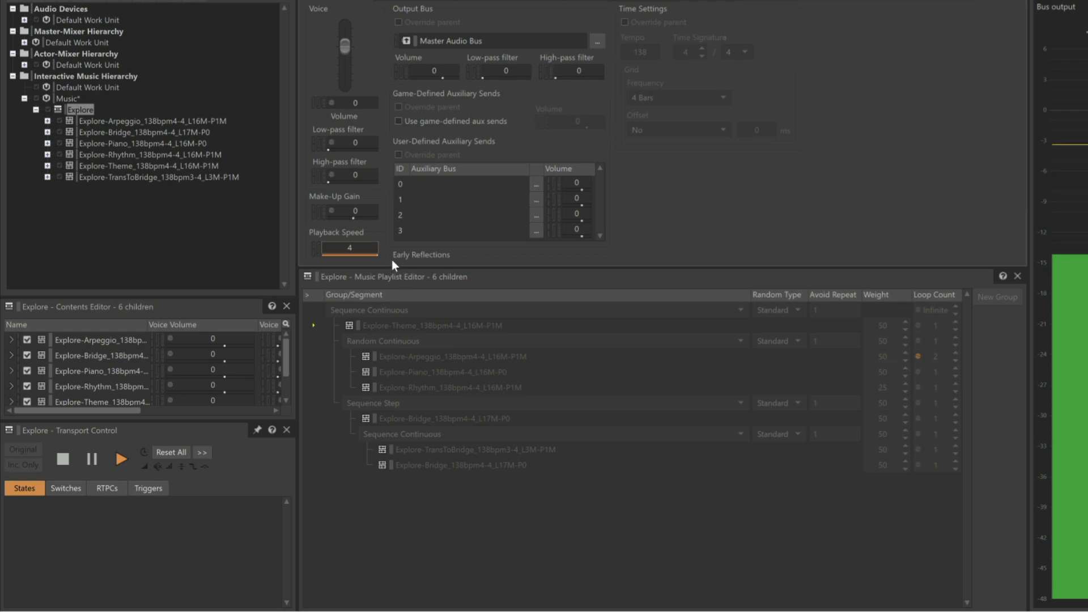
double_click(364, 249)
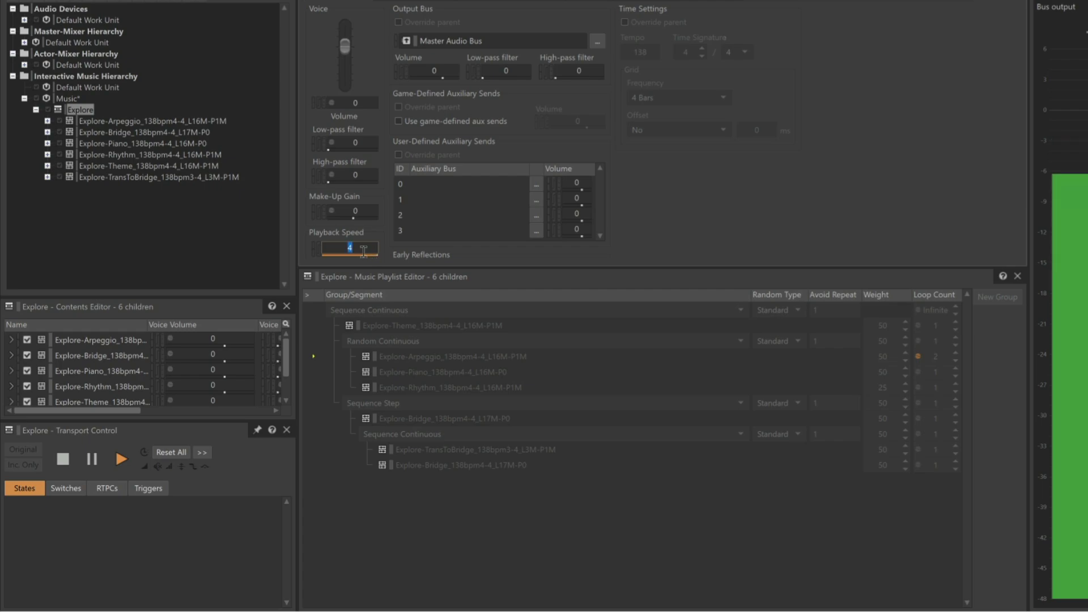